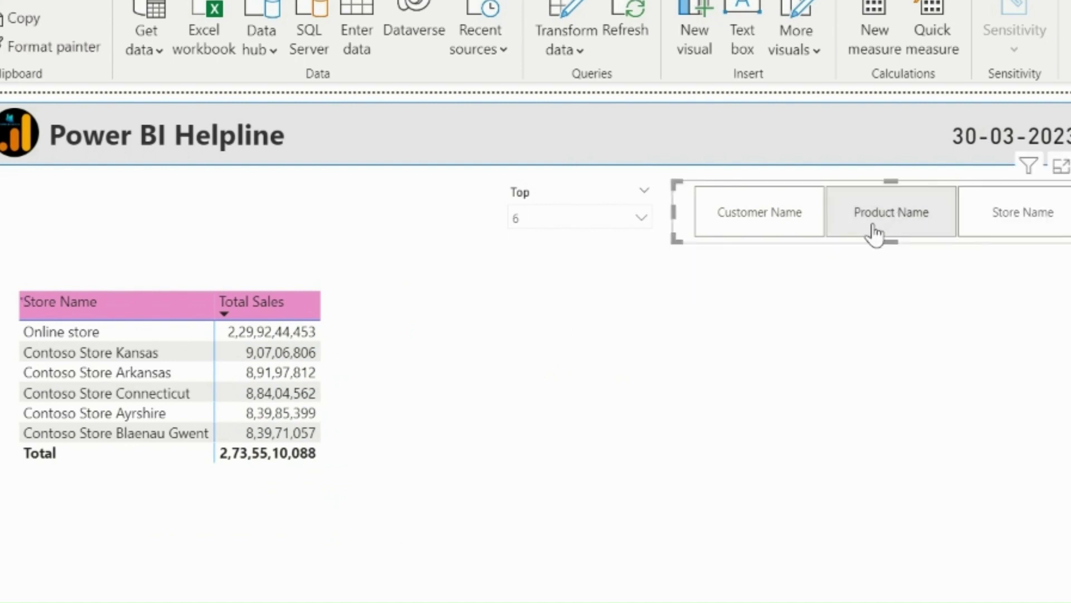
# - Preview the table's top customers, products and stores with the field slicer tiles
pyautogui.click(778, 229)
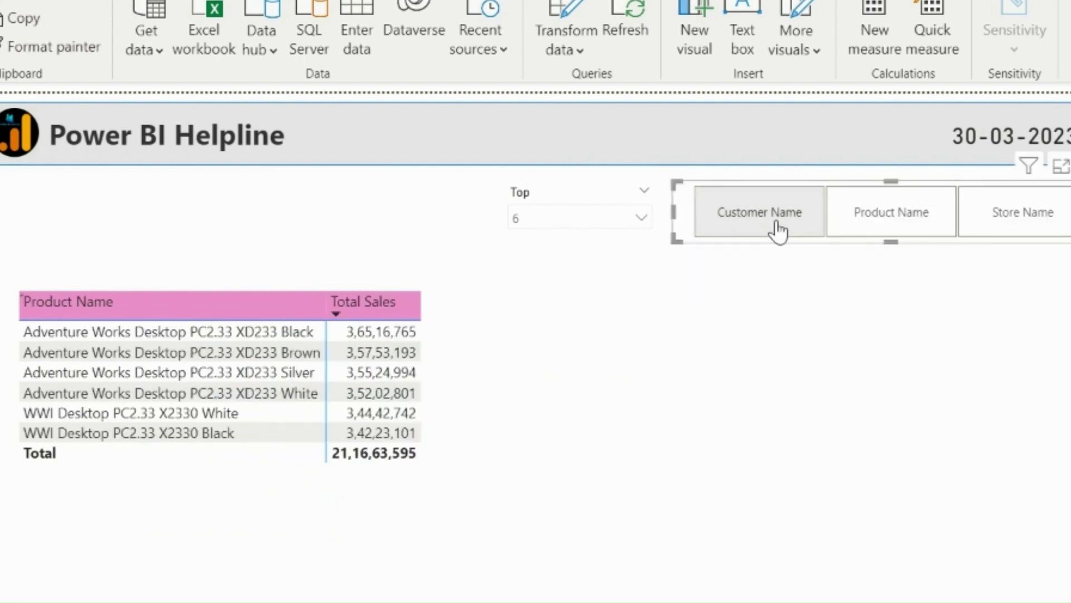
pyautogui.click(899, 233)
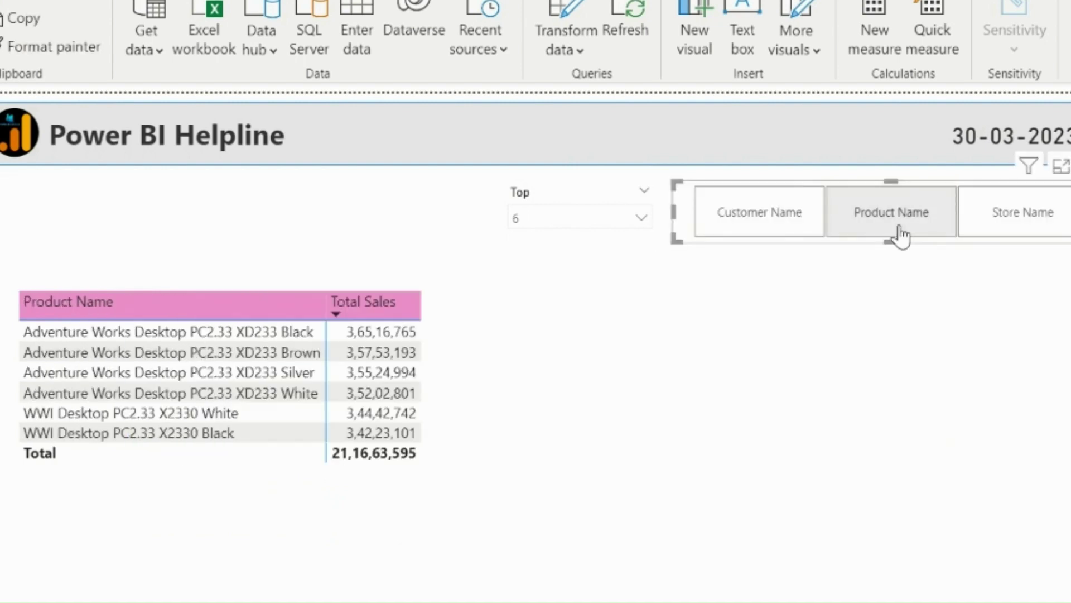
pyautogui.click(1010, 229)
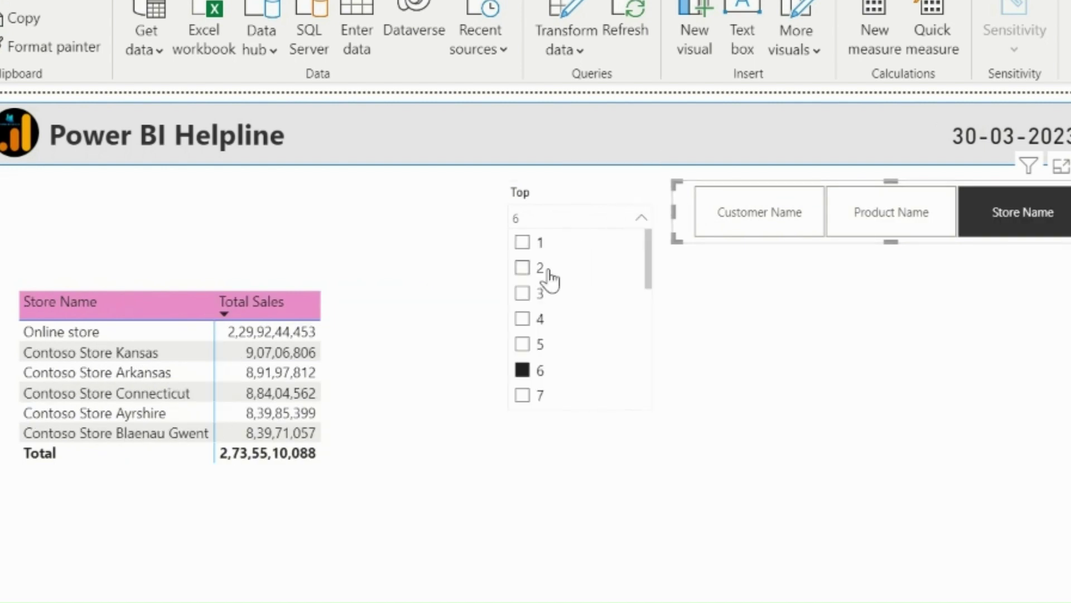
# - Set the Top dropdown to 3, then 5, and return the table to Product Name
pyautogui.click(537, 293)
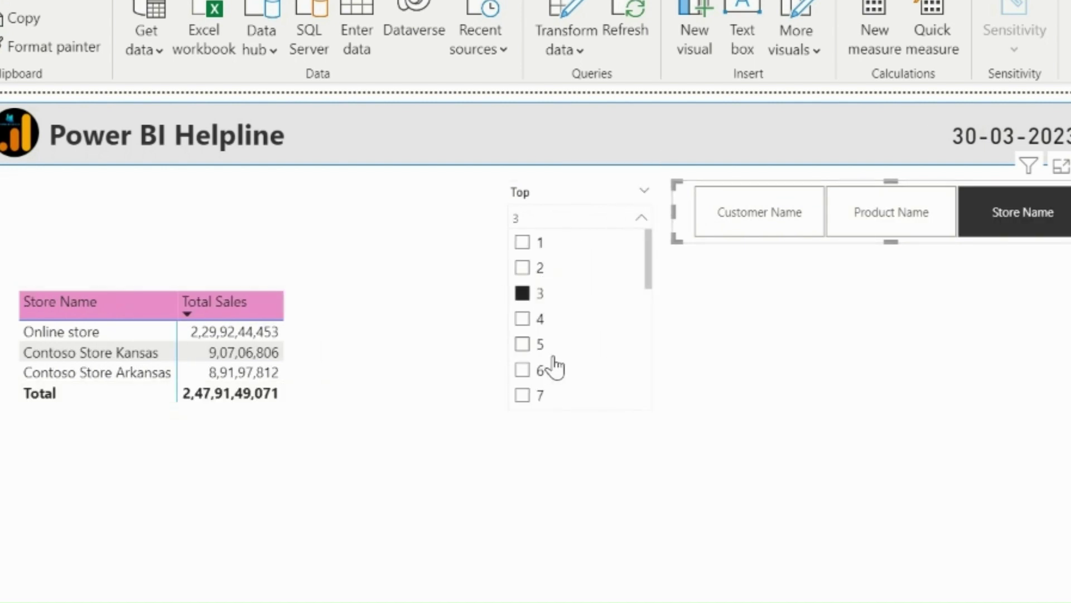
pyautogui.click(538, 344)
pyautogui.click(804, 226)
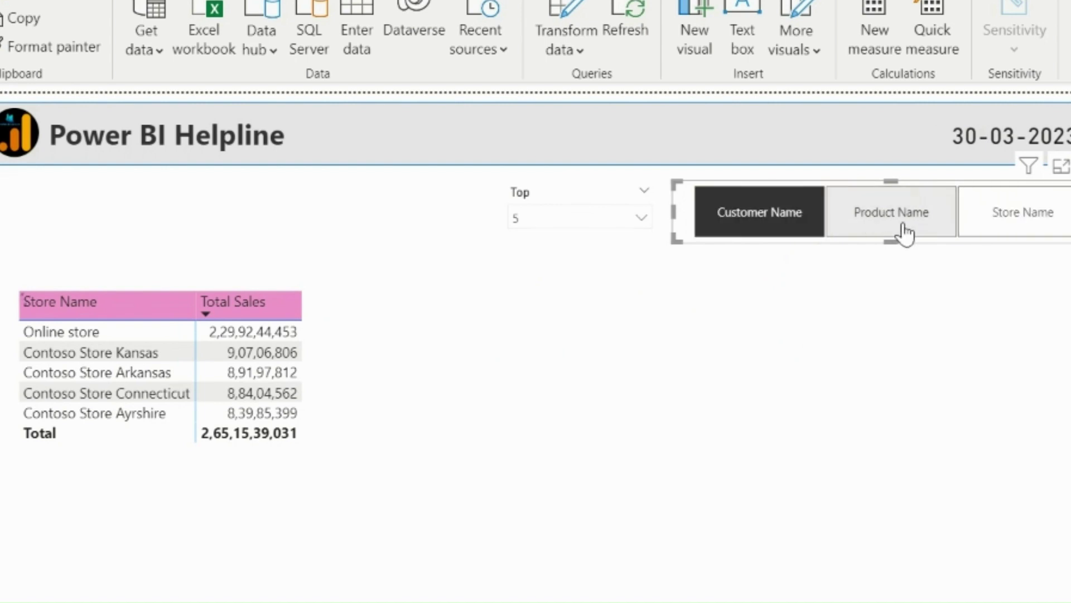
pyautogui.click(904, 230)
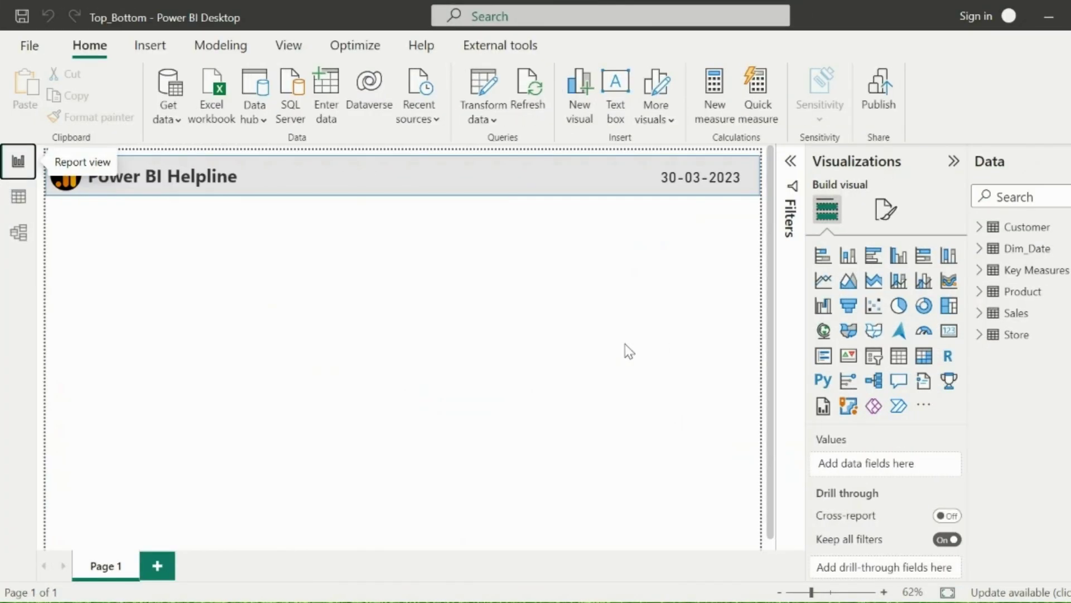
pyautogui.click(22, 234)
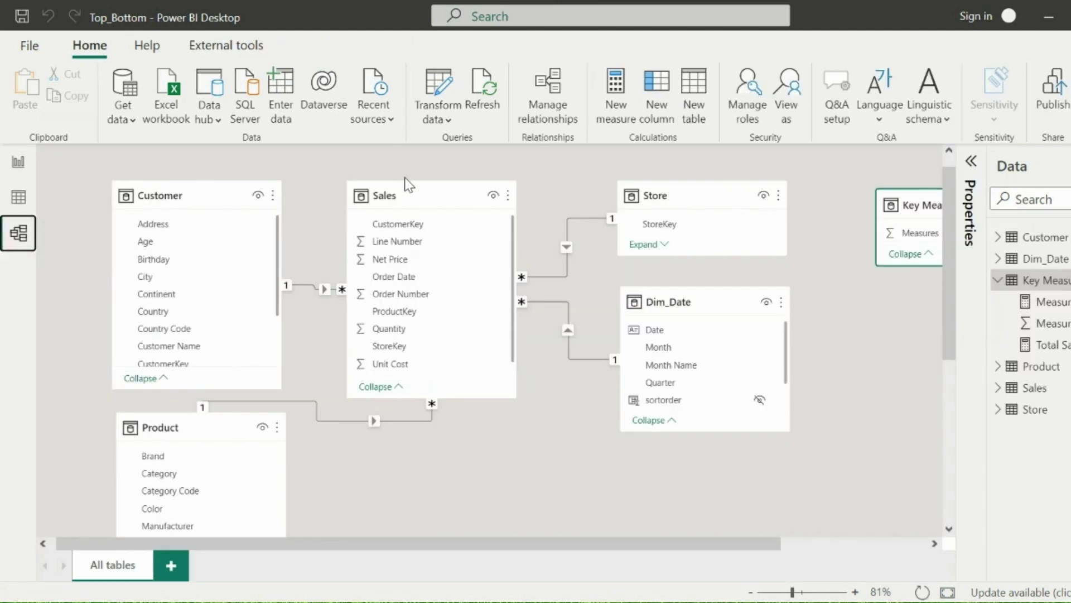
pyautogui.hscroll(3, 614, 279)
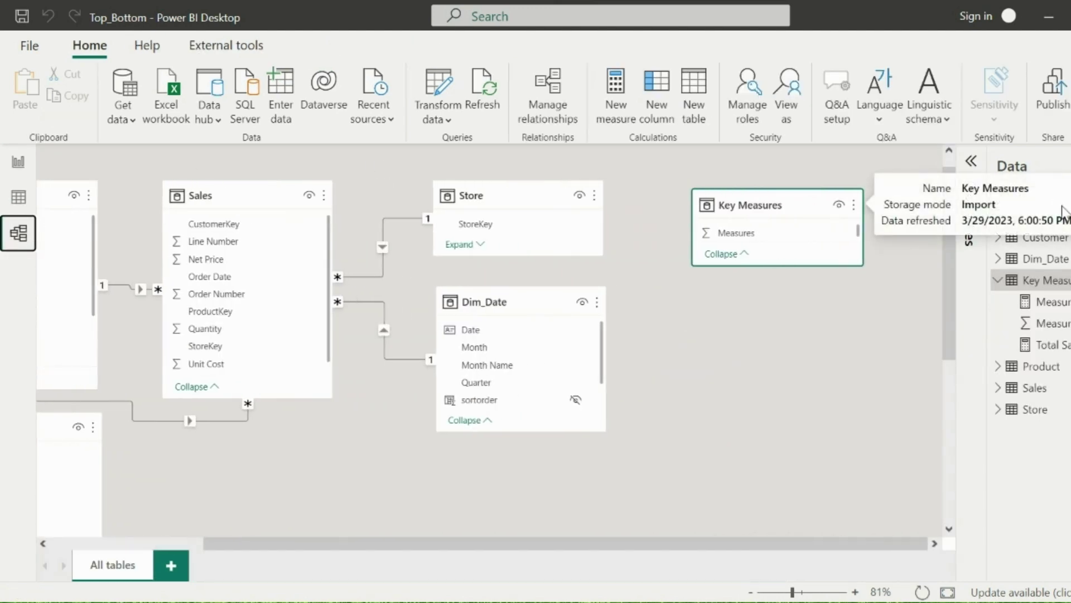
pyautogui.click(1053, 346)
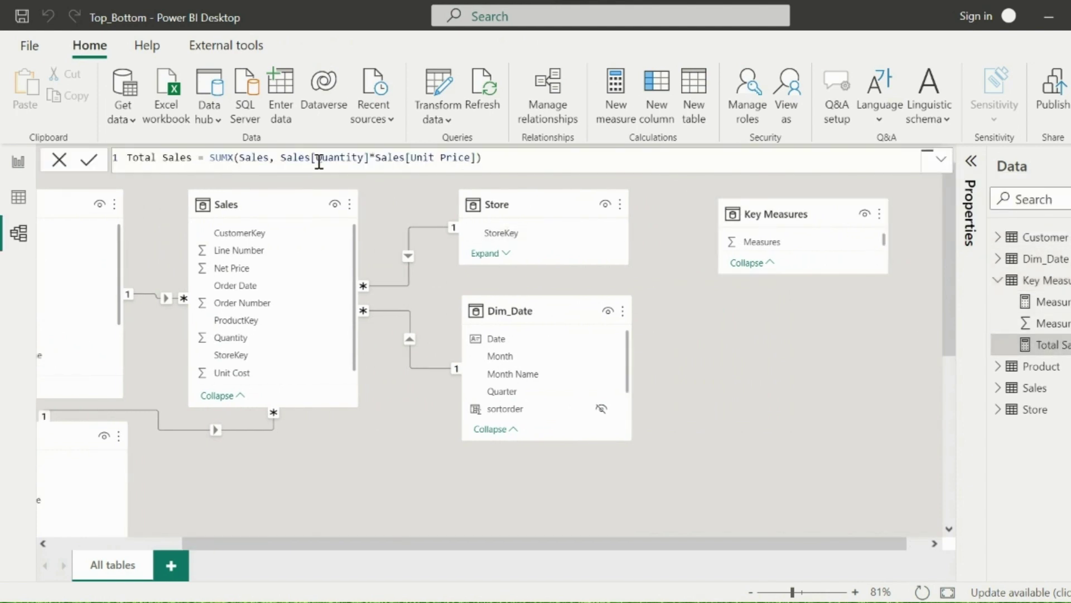
# - Start a new Fields parameter from the Modeling ribbon
pyautogui.click(18, 163)
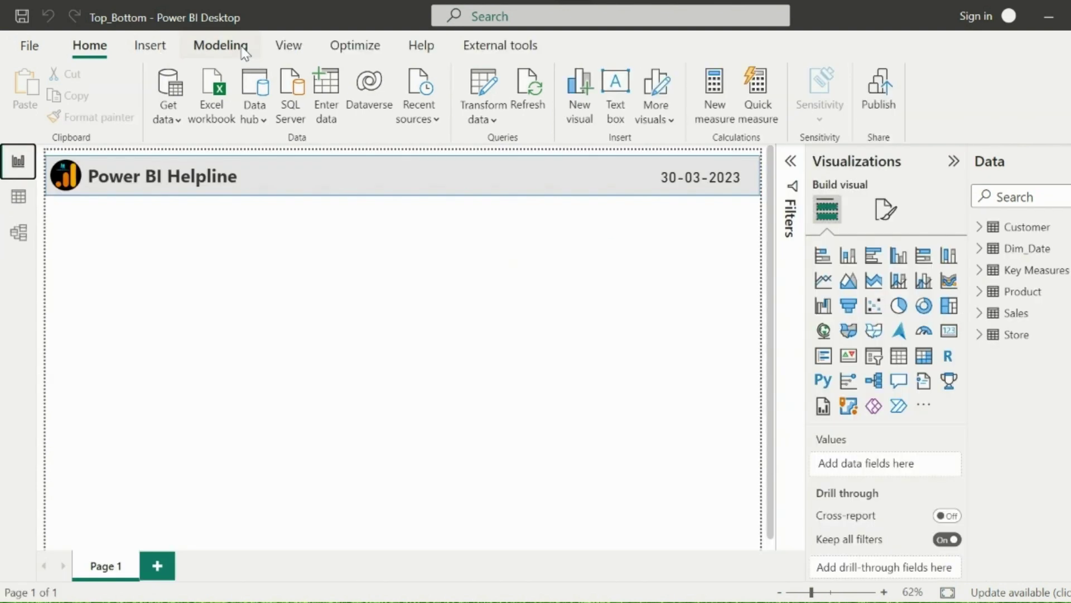
pyautogui.click(243, 50)
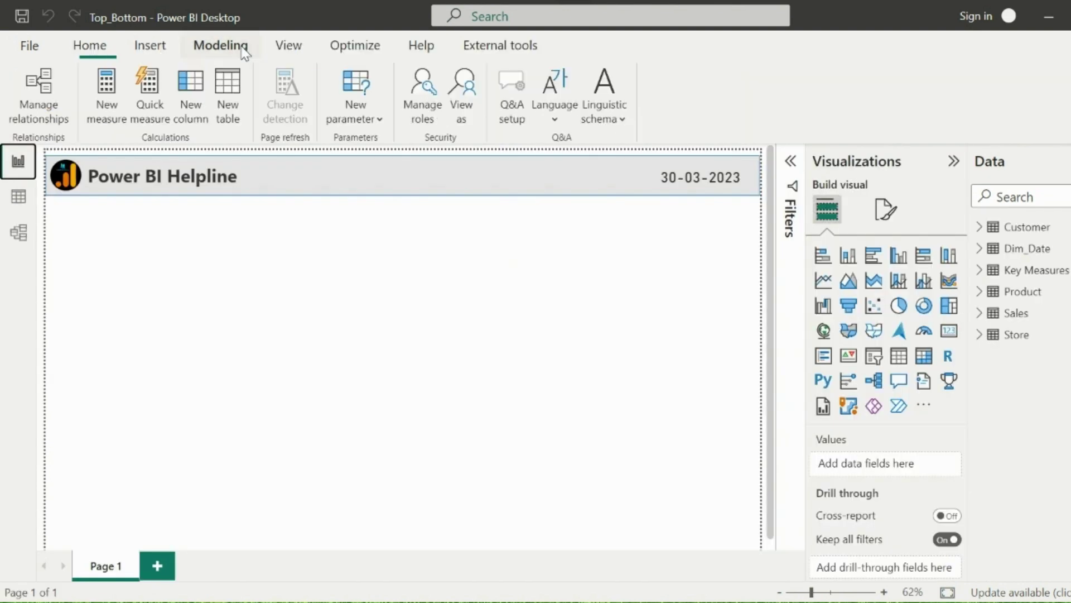
pyautogui.click(381, 122)
pyautogui.click(366, 175)
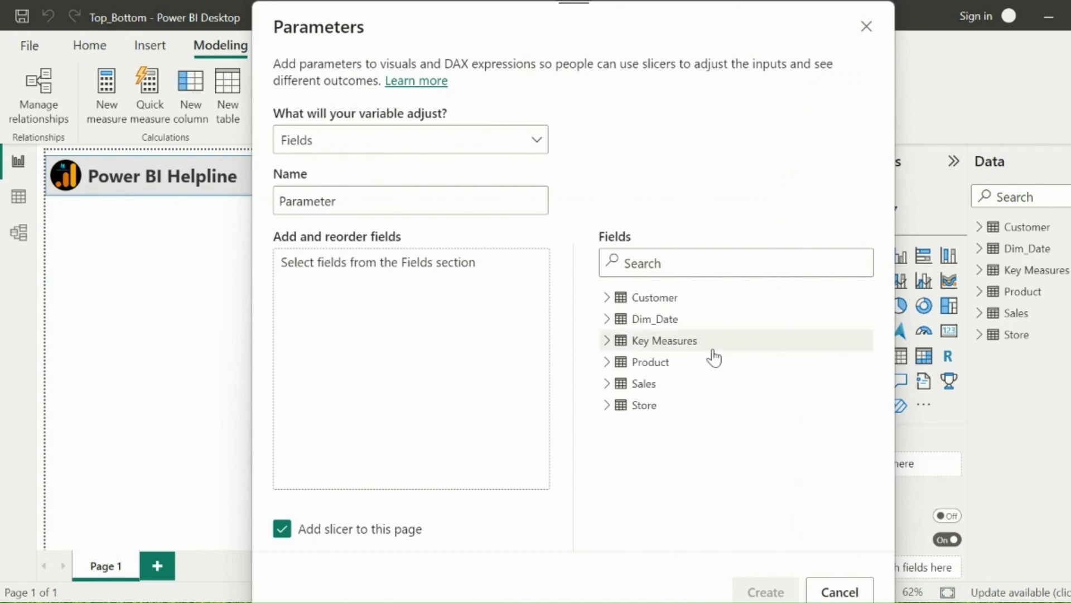
# - Add Customer Name, Product Name and Store Name to the parameter's fields
pyautogui.click(606, 296)
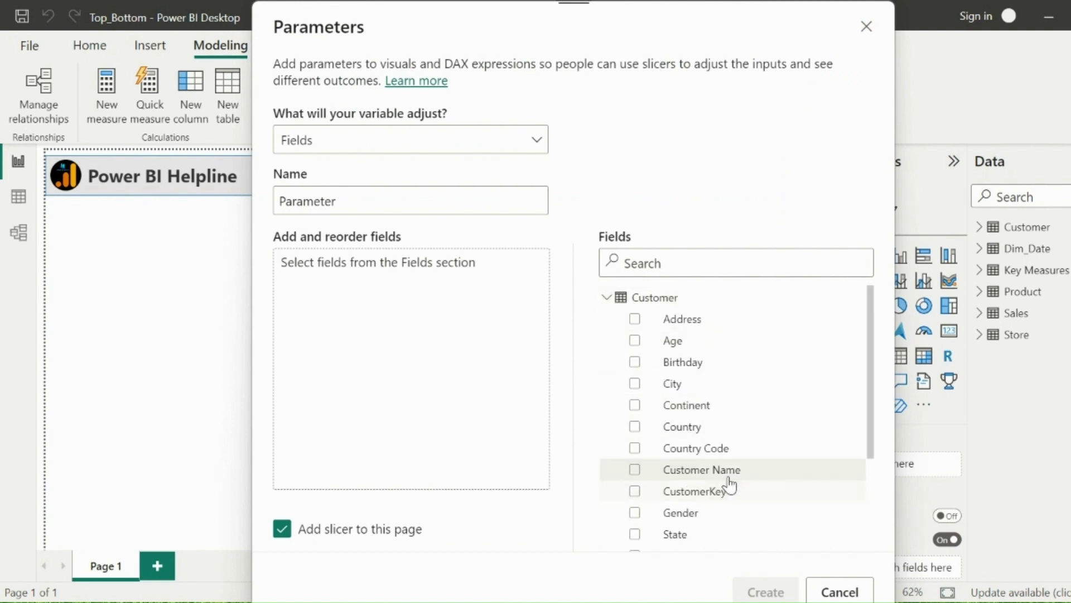
pyautogui.moveTo(725, 470); pyautogui.dragTo(310, 317)
pyautogui.click(607, 297)
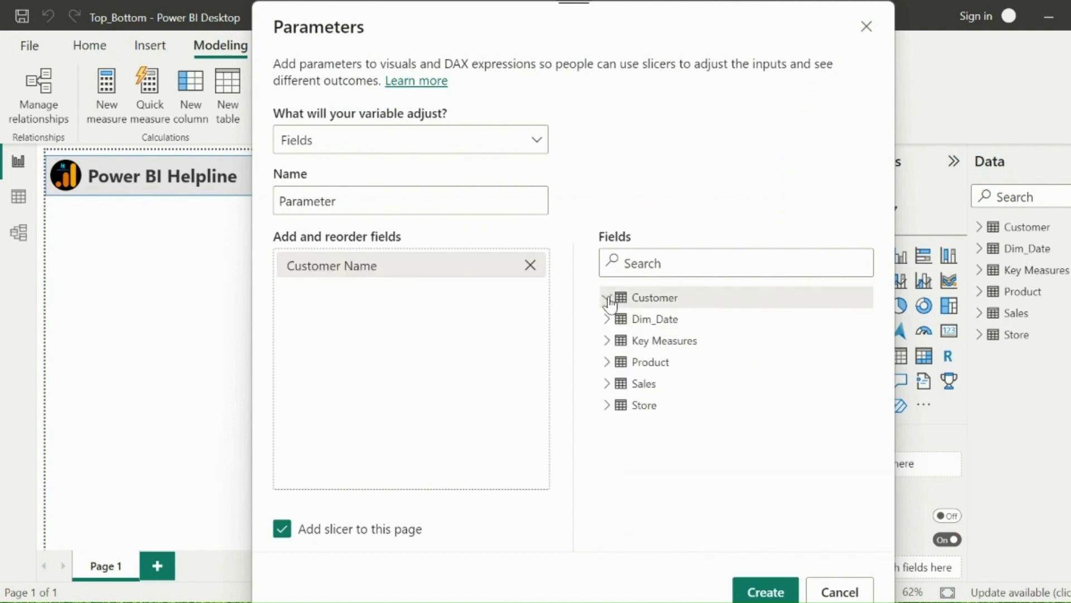
pyautogui.click(608, 362)
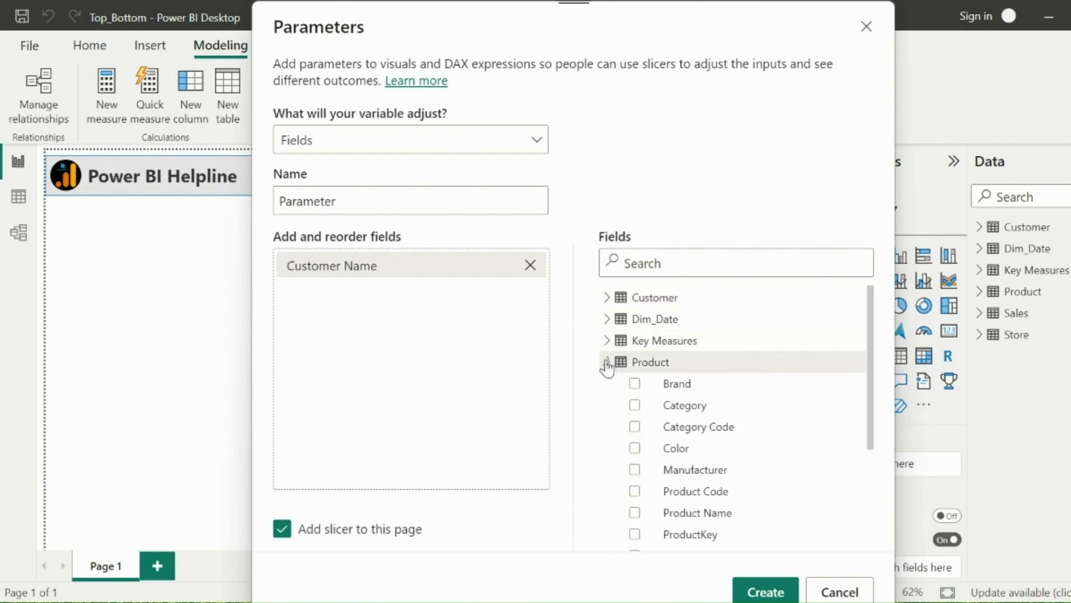
pyautogui.moveTo(748, 516); pyautogui.dragTo(460, 374)
pyautogui.click(607, 362)
pyautogui.click(607, 405)
pyautogui.scroll(-1, 634, 454)
pyautogui.moveTo(699, 515); pyautogui.dragTo(407, 402)
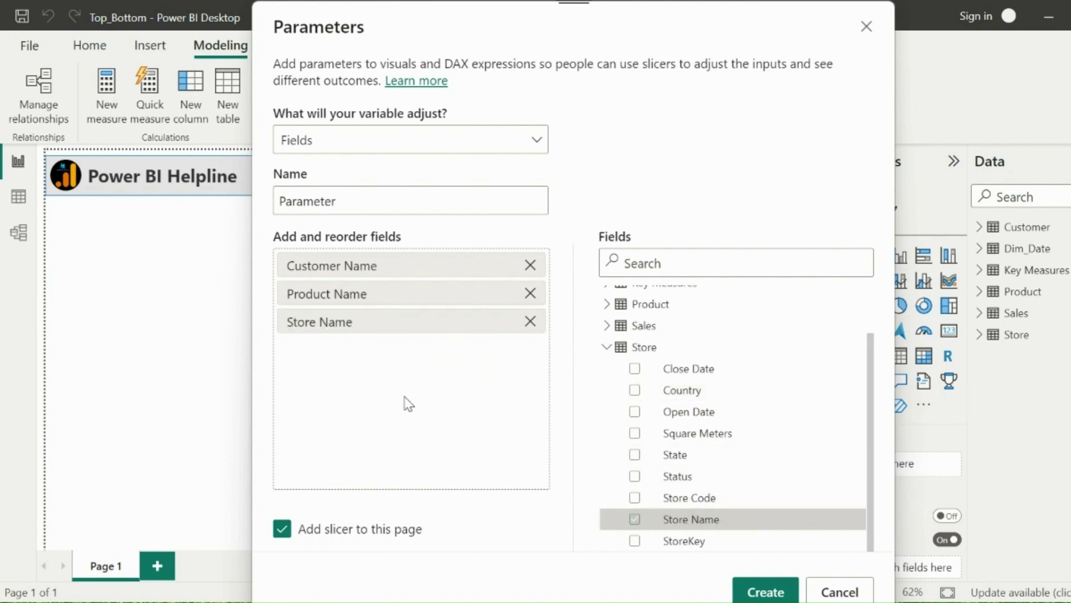
# - Create the parameter slicer, turn its header off and set its style to Tile
pyautogui.click(766, 590)
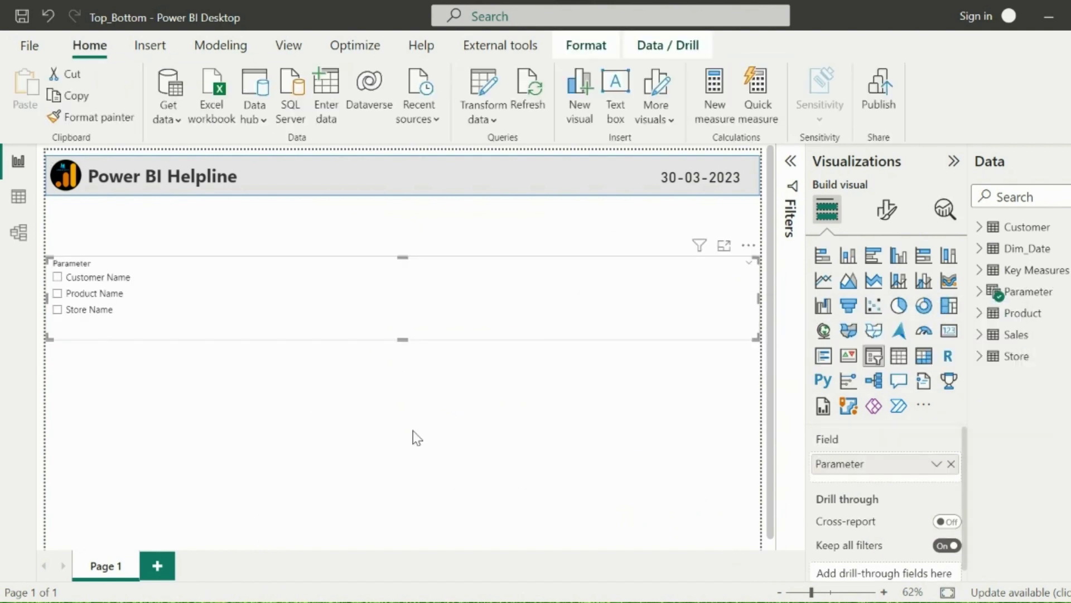
pyautogui.click(887, 210)
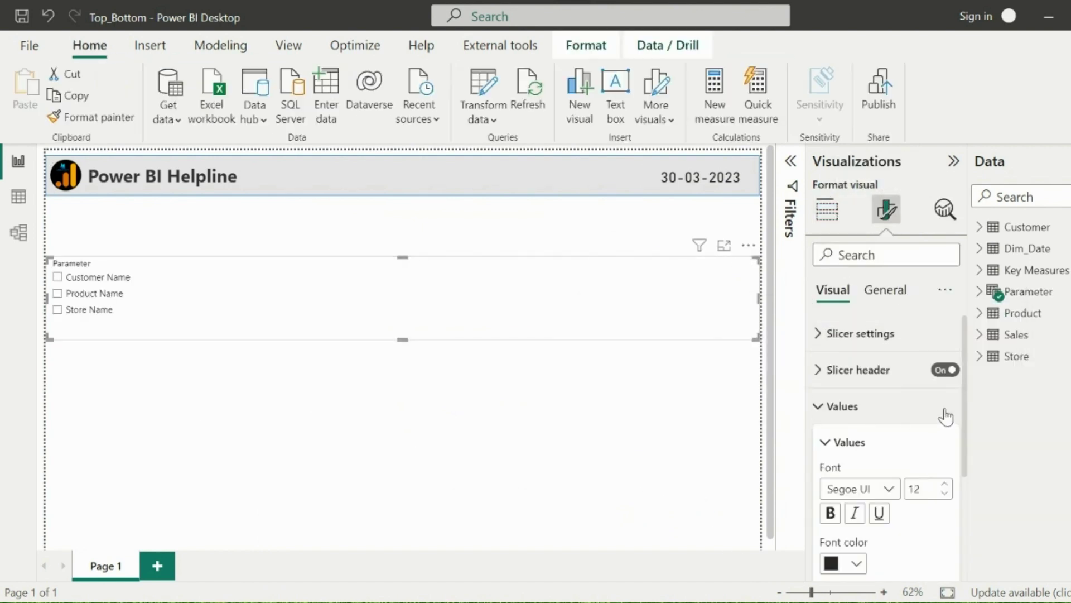
pyautogui.click(940, 372)
pyautogui.click(861, 333)
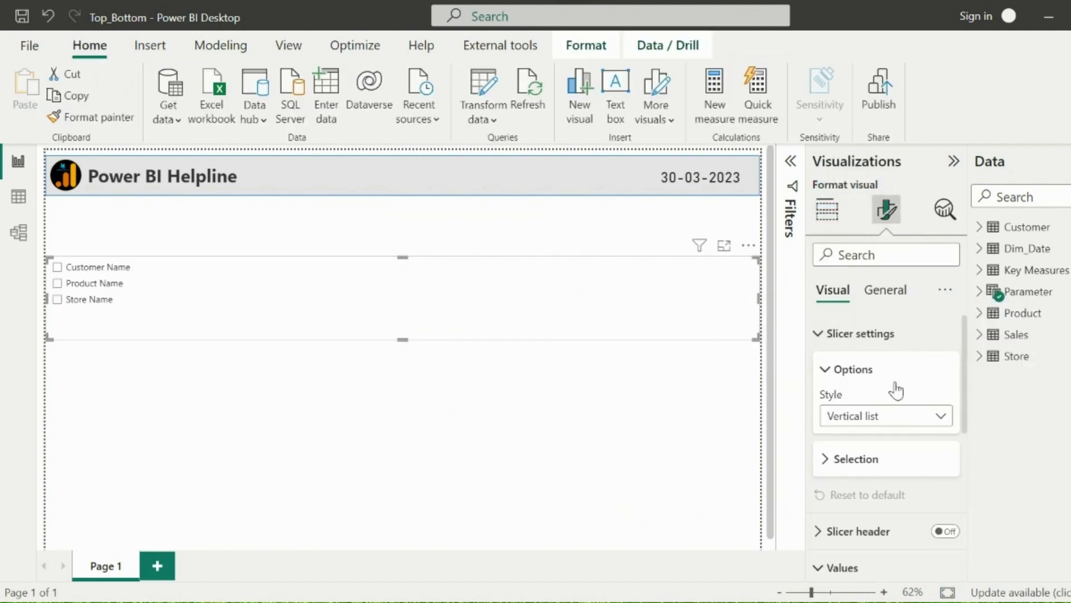
pyautogui.click(922, 422)
pyautogui.click(862, 459)
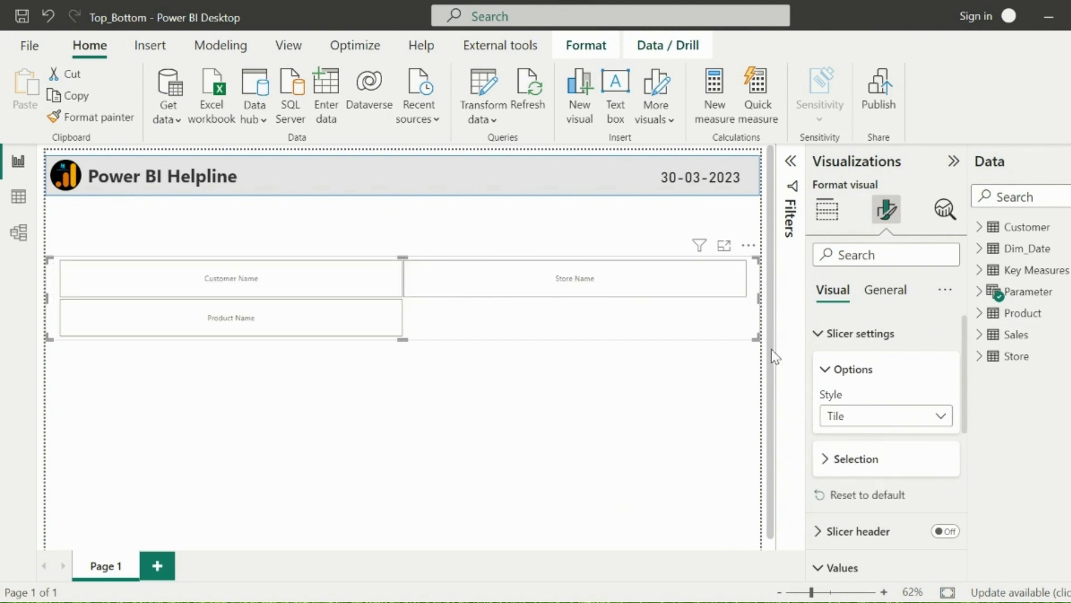
# - Resize the slicer to one row of tiles and move it to the top right
pyautogui.moveTo(757, 337); pyautogui.dragTo(323, 299)
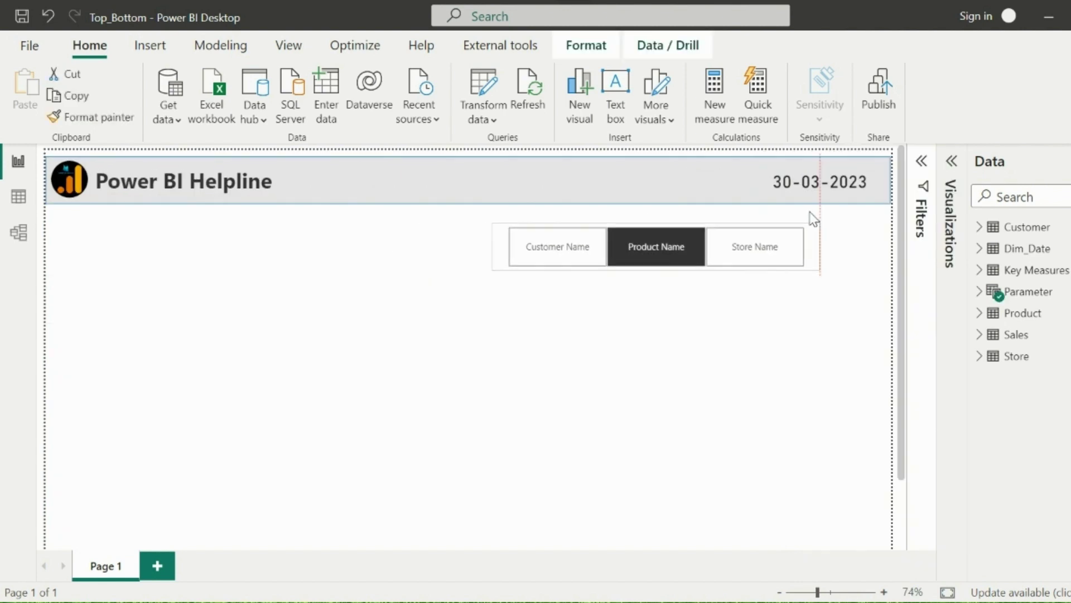
pyautogui.moveTo(809, 215); pyautogui.dragTo(880, 211)
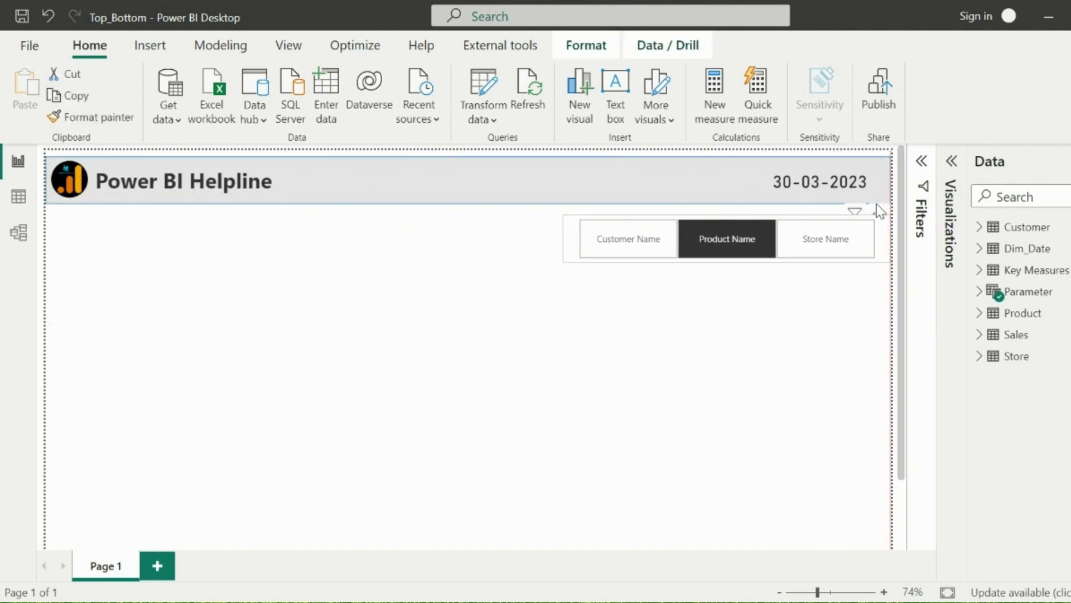
pyautogui.click(638, 251)
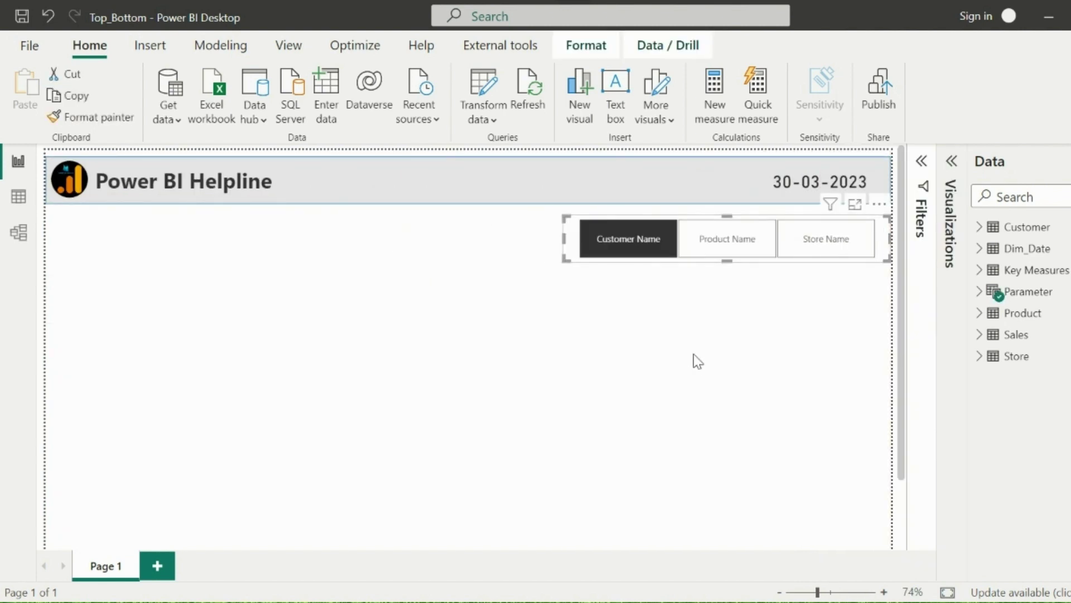
pyautogui.click(847, 251)
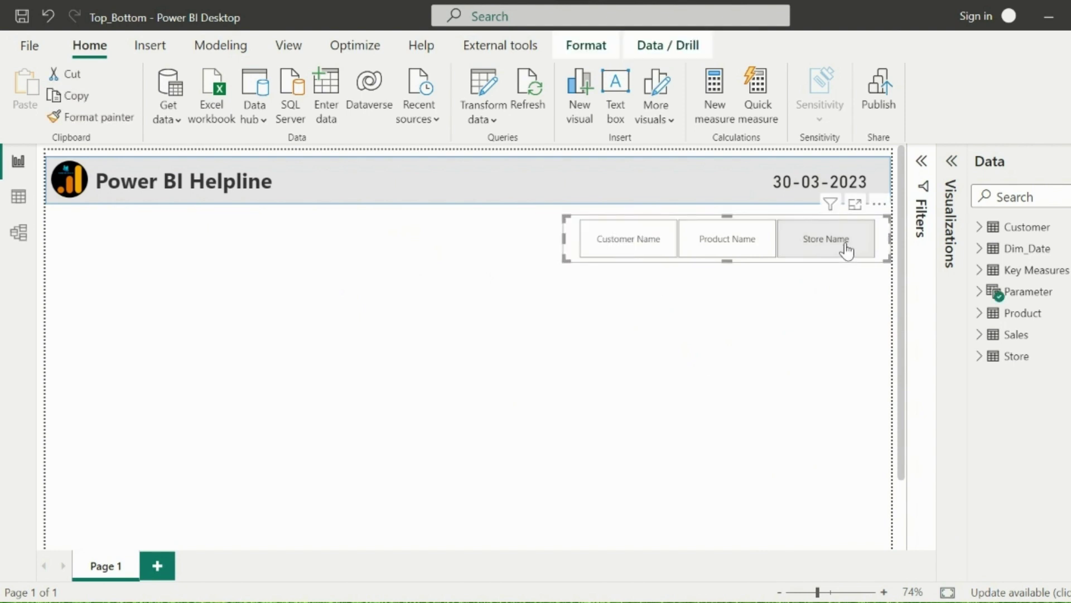
# - Add a taller matrix with the Parameter field in rows and Total Sales as its value
pyautogui.click(950, 223)
pyautogui.click(924, 355)
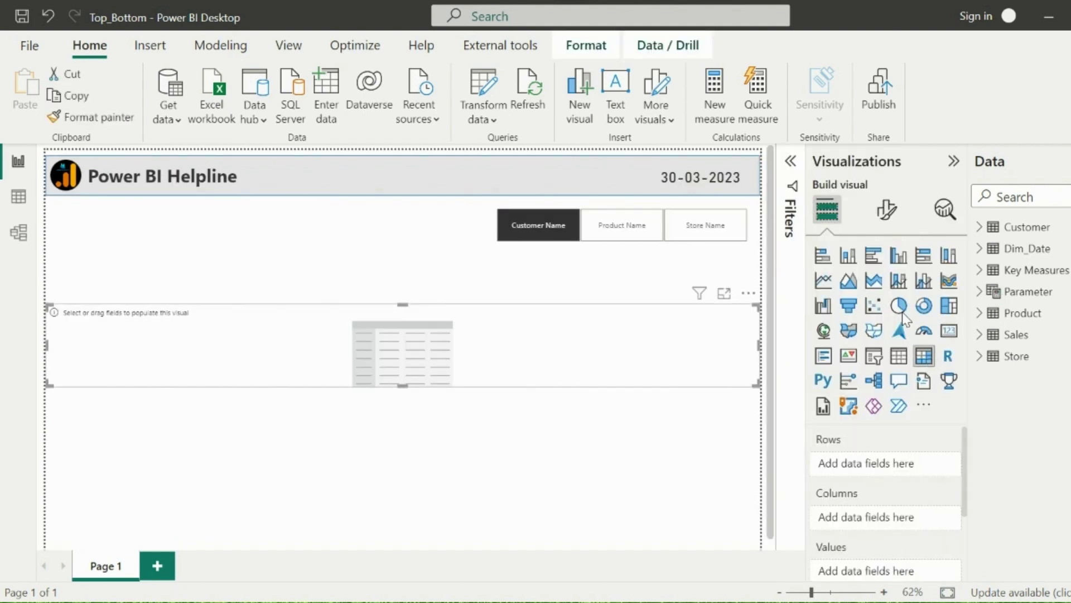
pyautogui.click(981, 292)
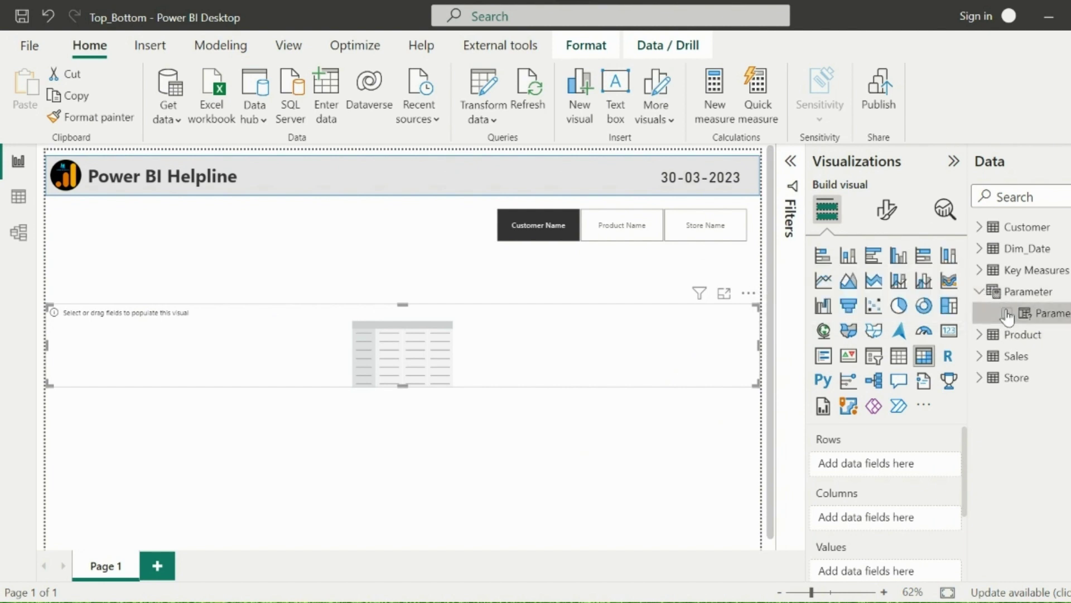
pyautogui.click(1007, 313)
pyautogui.click(980, 270)
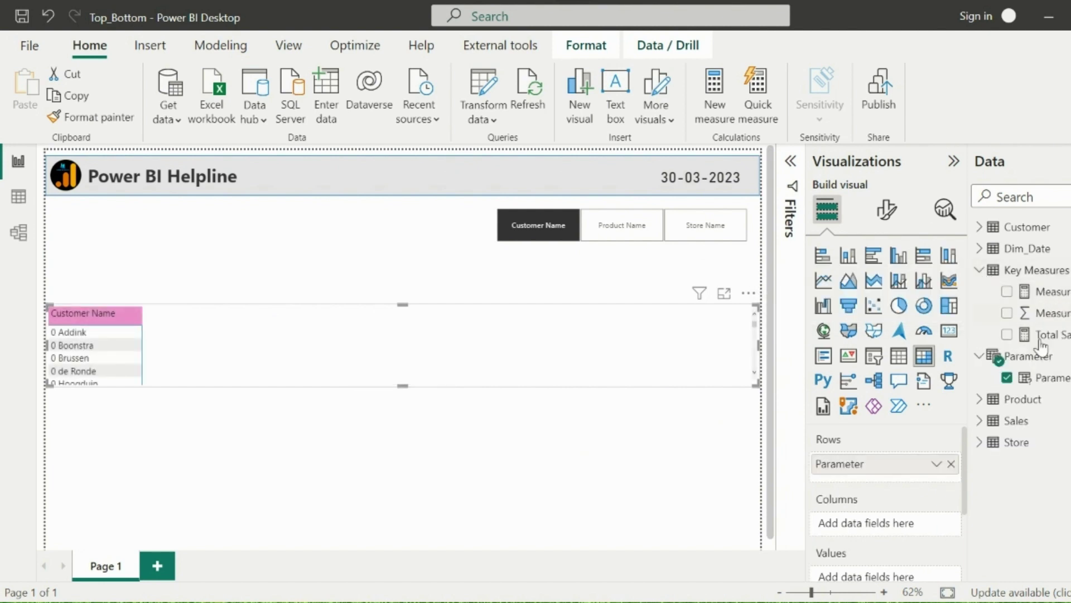
pyautogui.click(1007, 334)
pyautogui.click(954, 161)
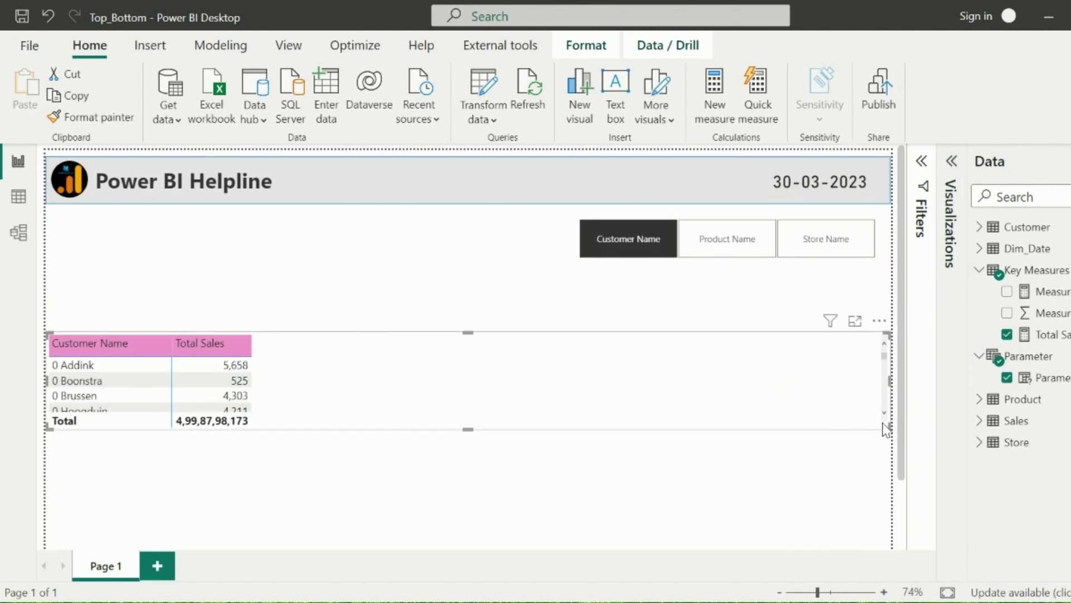
pyautogui.moveTo(887, 429); pyautogui.dragTo(567, 510)
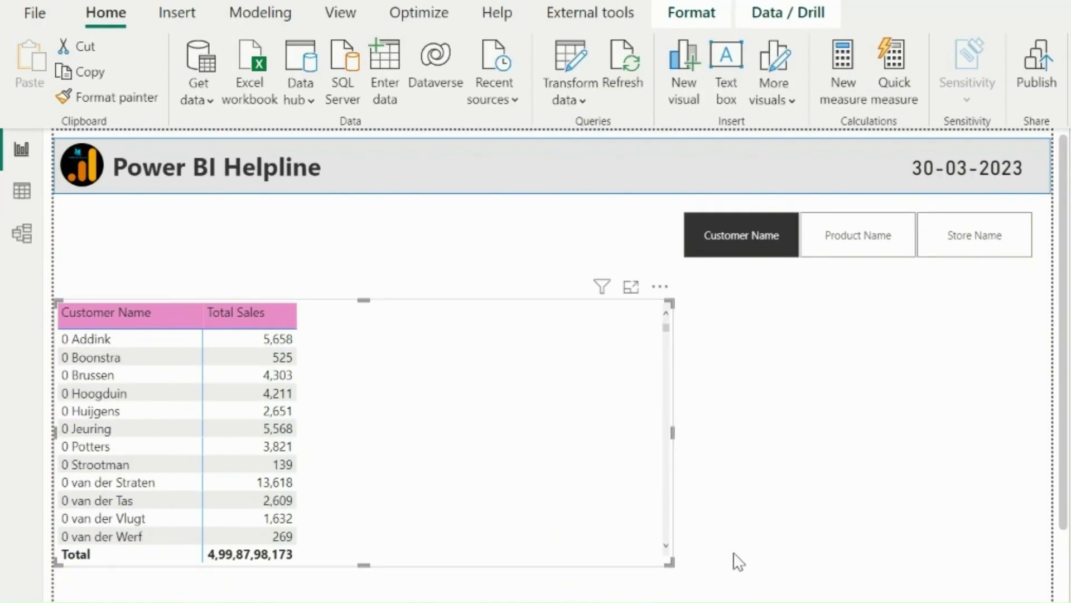
pyautogui.click(758, 552)
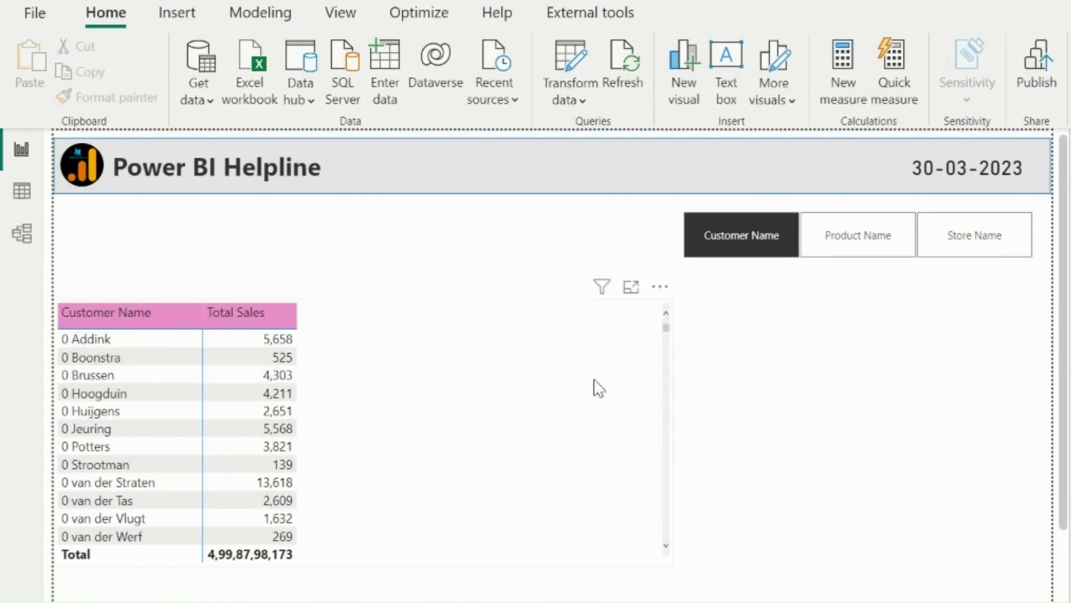
# - Switch the slicer to Product Name, then Store Name, and select the sales table
pyautogui.click(866, 239)
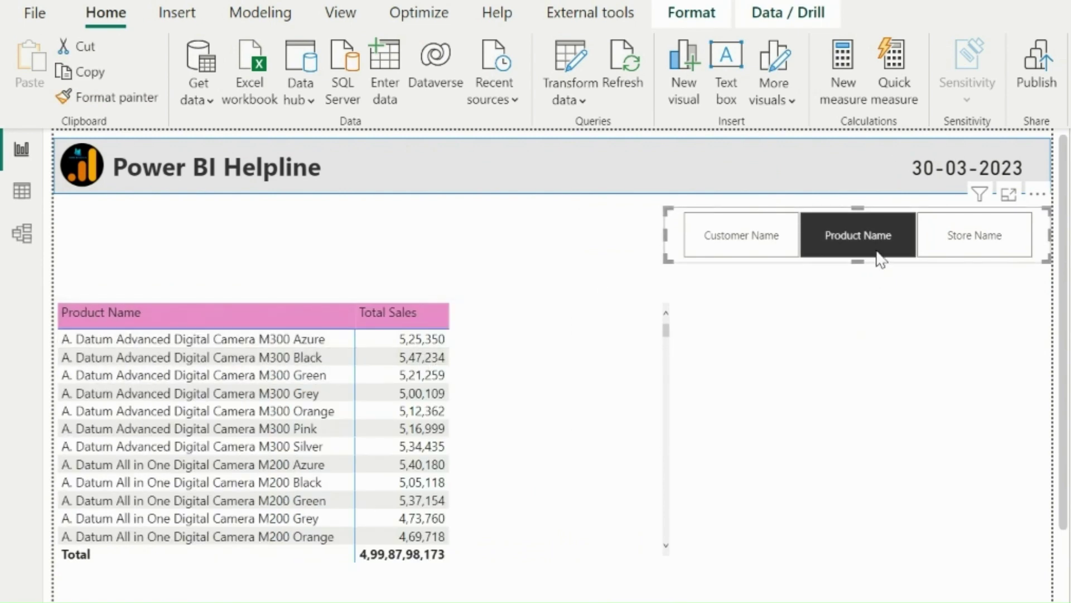
pyautogui.click(984, 235)
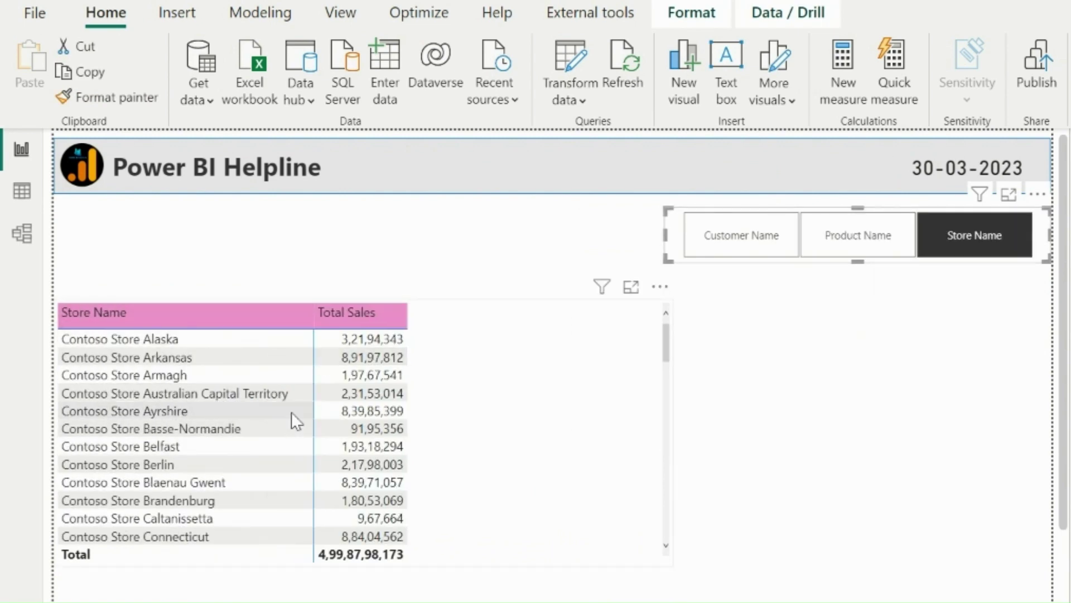
pyautogui.click(773, 409)
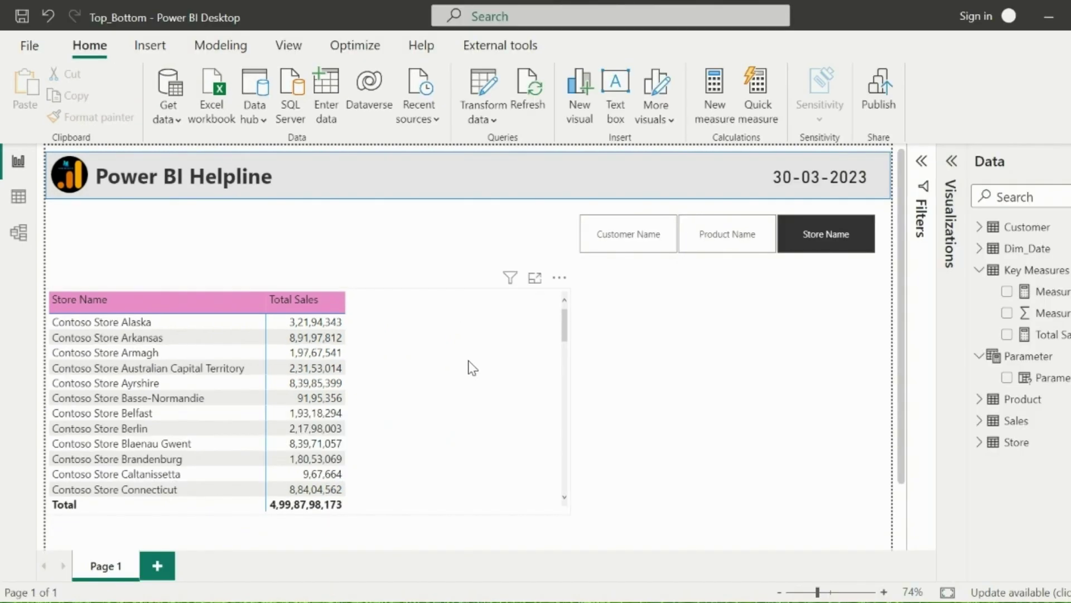
pyautogui.click(559, 393)
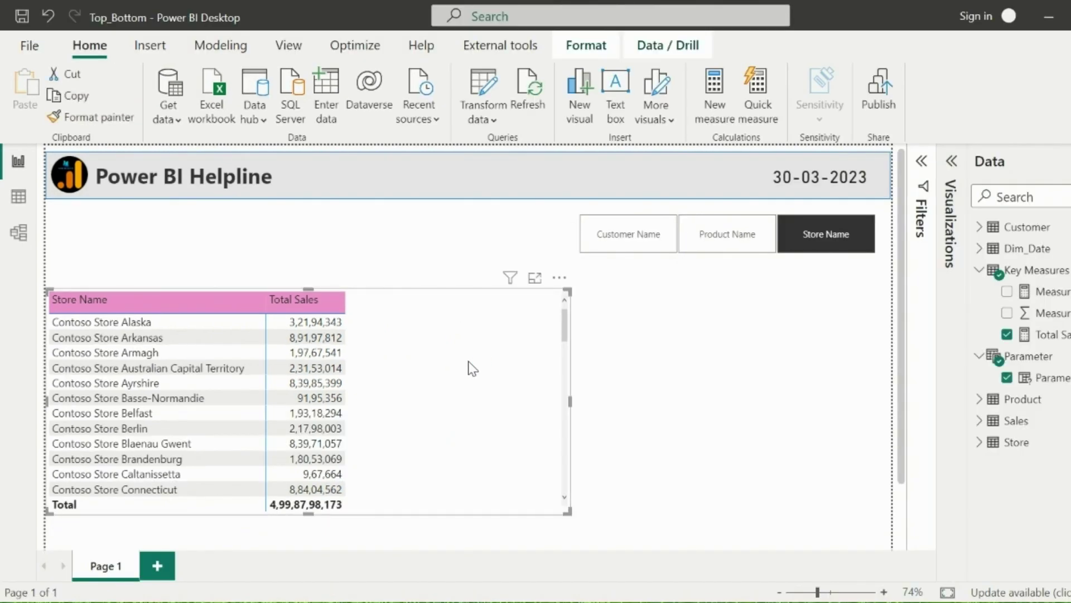
# - Filter the table's Store Name to Top N 5 by Total Sales
pyautogui.click(921, 163)
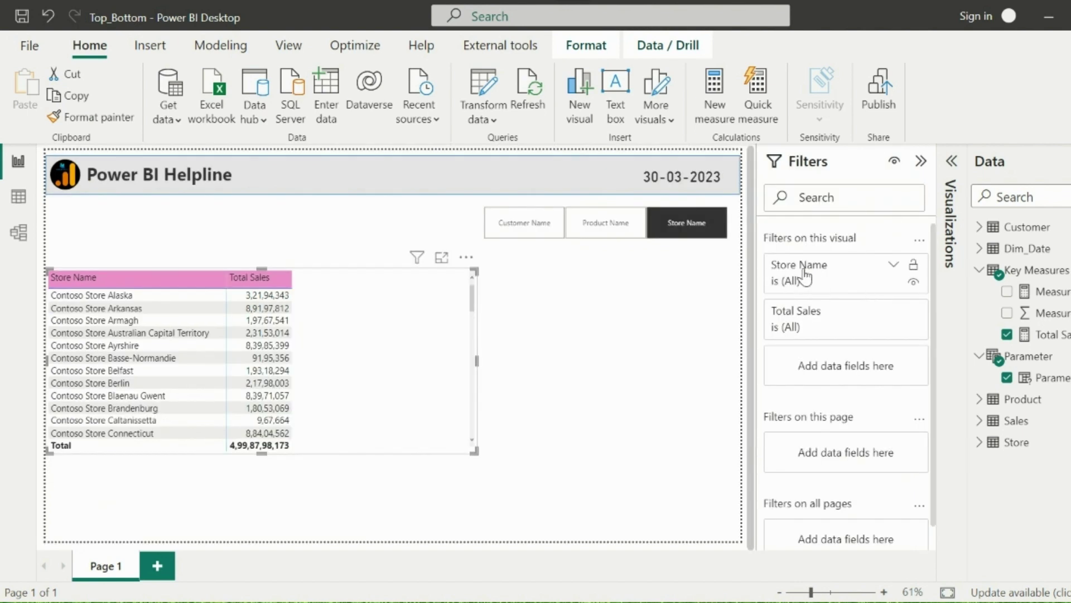
pyautogui.click(893, 268)
pyautogui.click(847, 326)
pyautogui.click(826, 375)
pyautogui.click(868, 372)
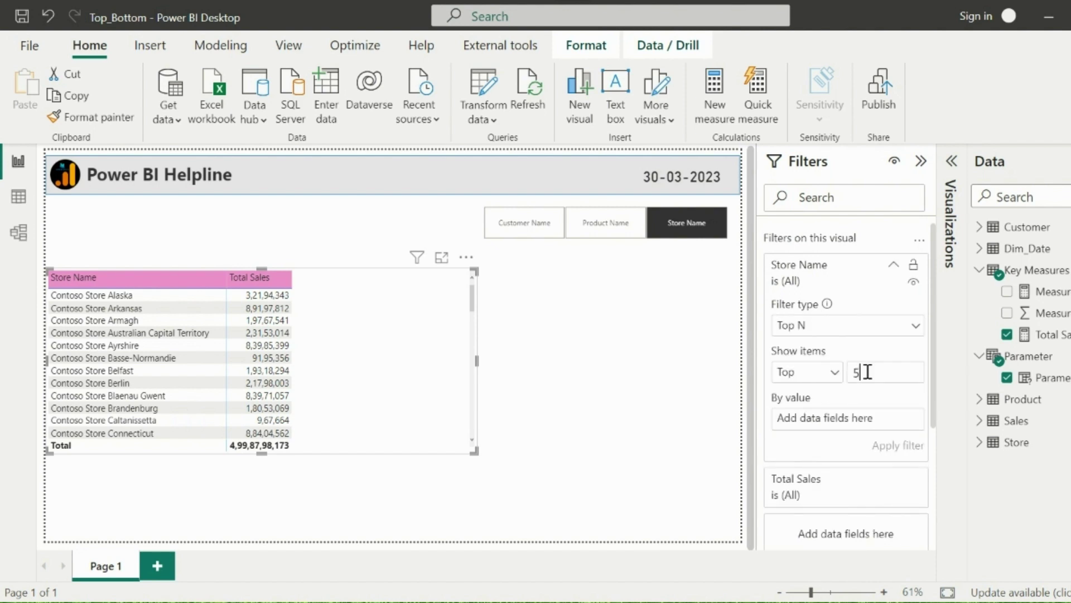
pyautogui.moveTo(1044, 334); pyautogui.dragTo(815, 418)
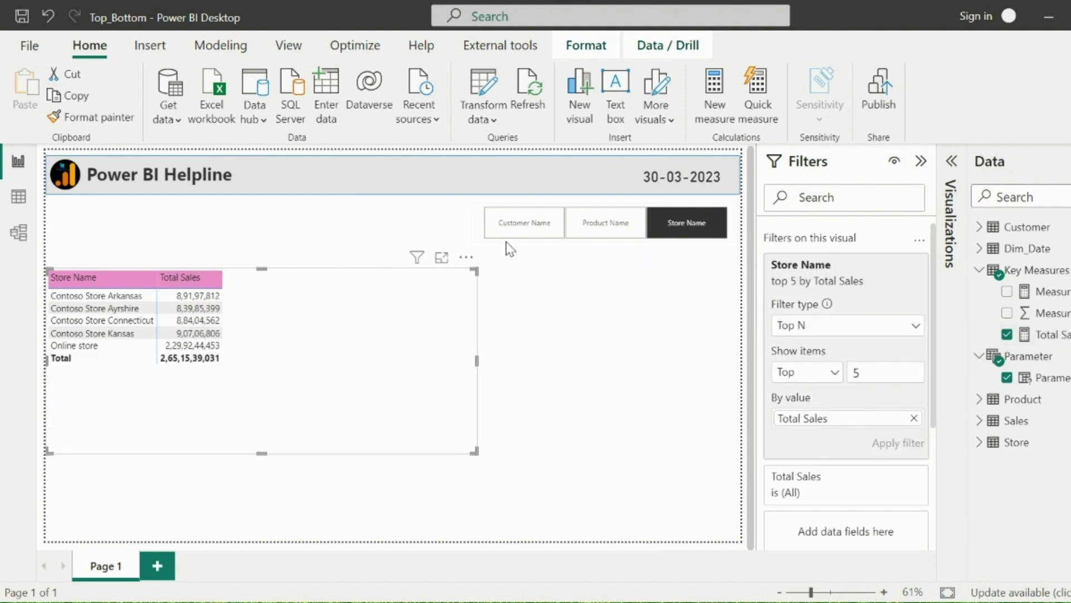
# - Switch to products and try a Top N filter on Product Name, then collapse the filters
pyautogui.click(608, 240)
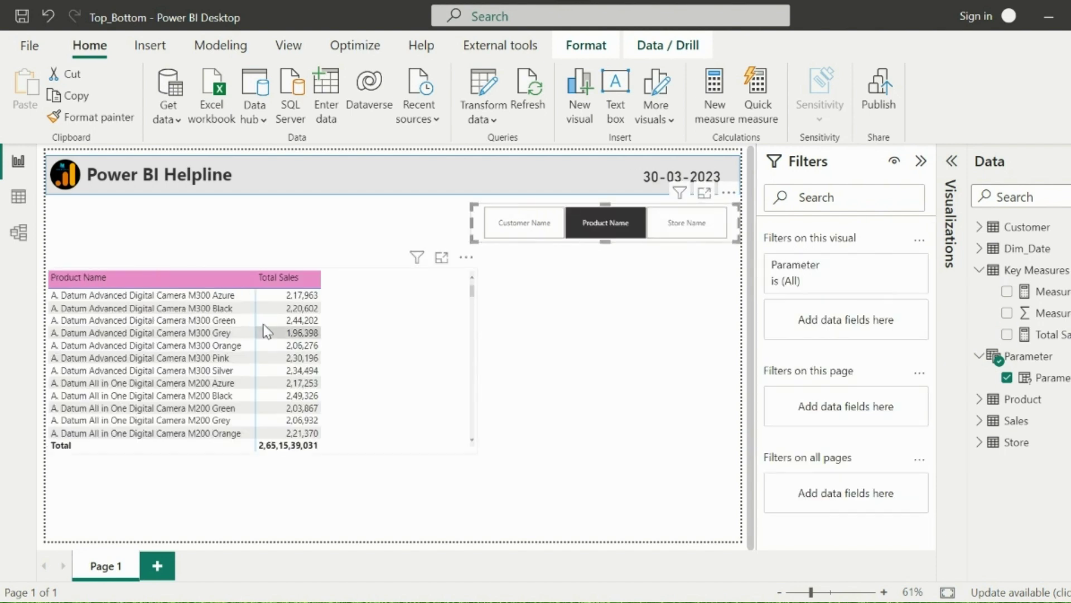
pyautogui.scroll(-5, 255, 393)
pyautogui.scroll(5, 256, 392)
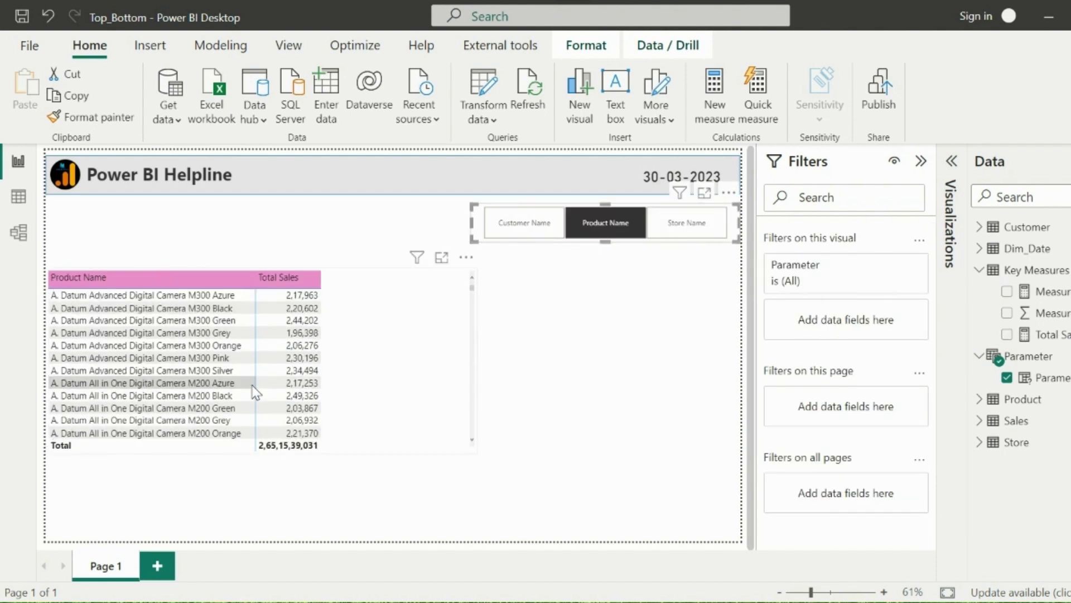
pyautogui.click(419, 328)
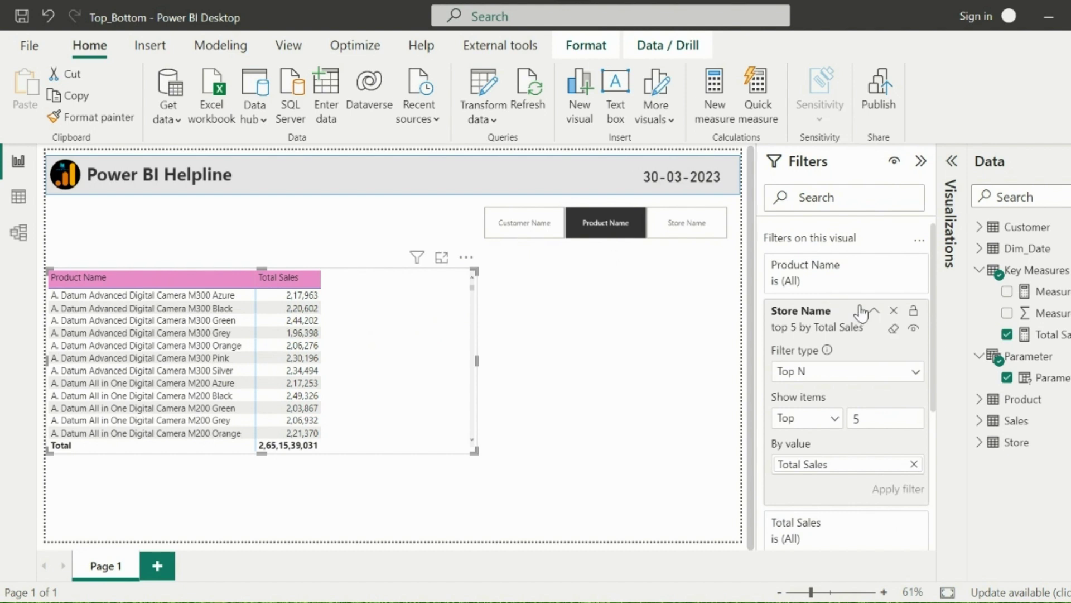
pyautogui.click(893, 265)
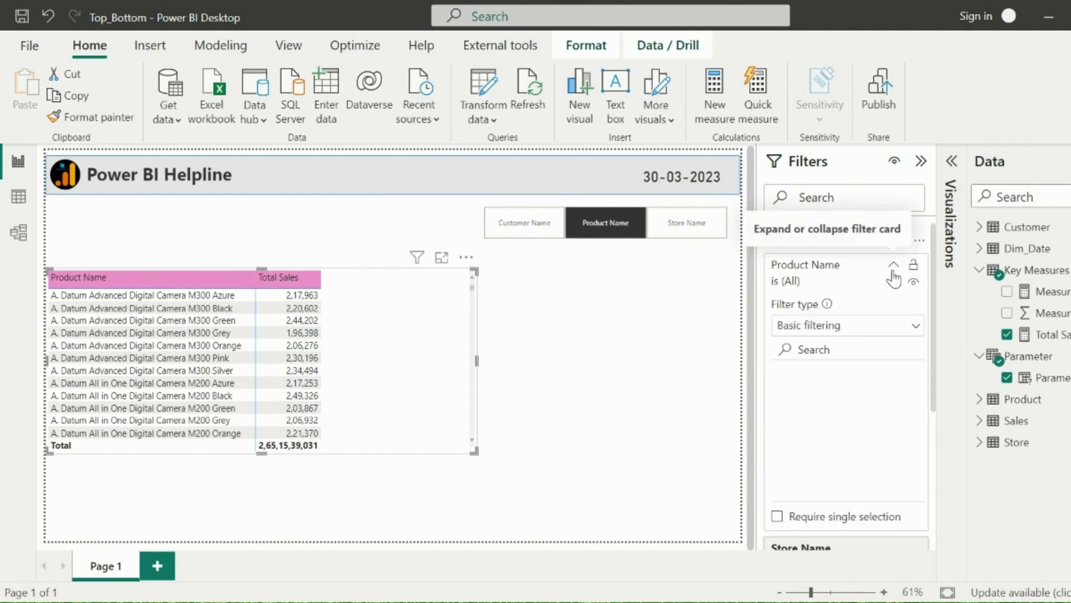
pyautogui.click(851, 326)
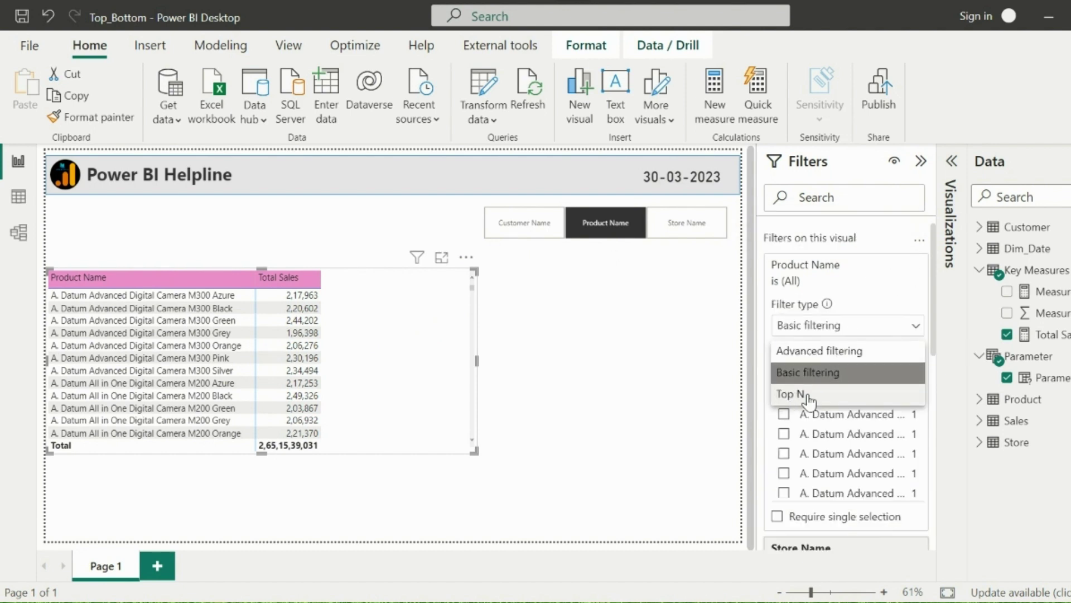
pyautogui.click(792, 396)
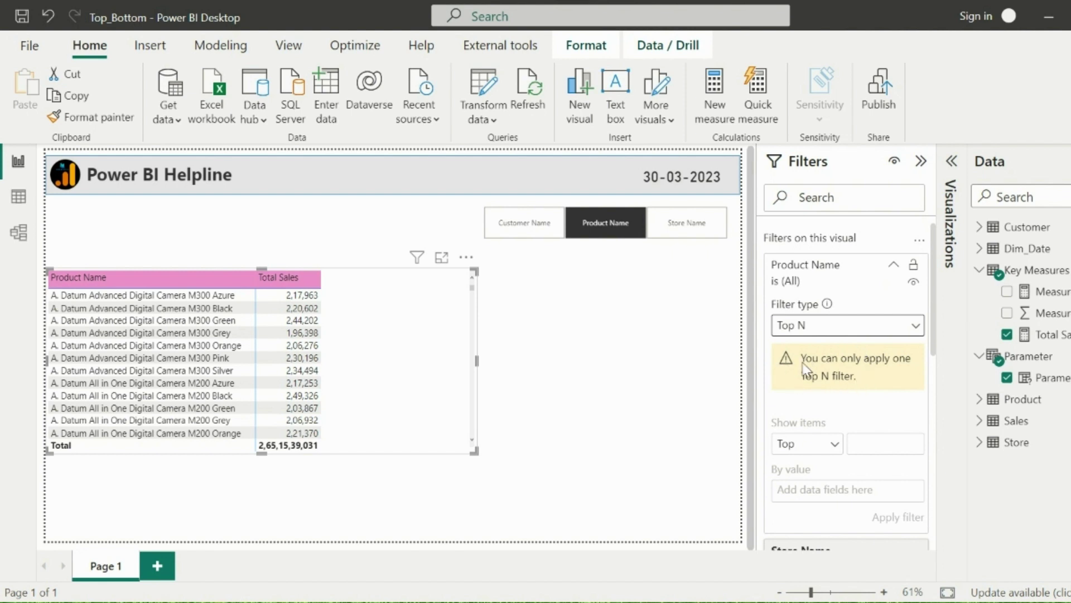
pyautogui.click(893, 266)
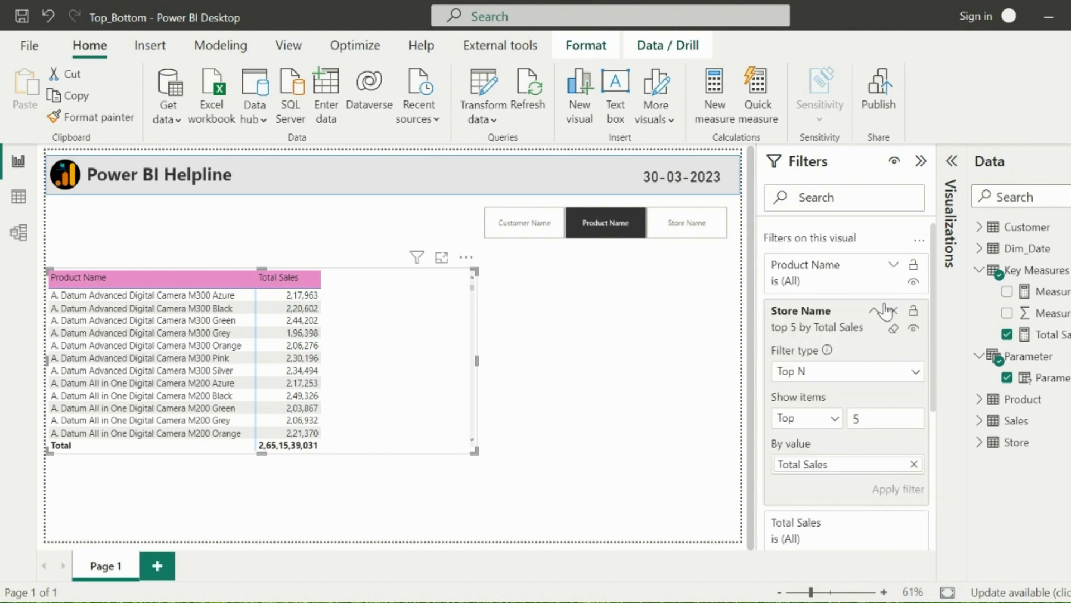
pyautogui.click(893, 311)
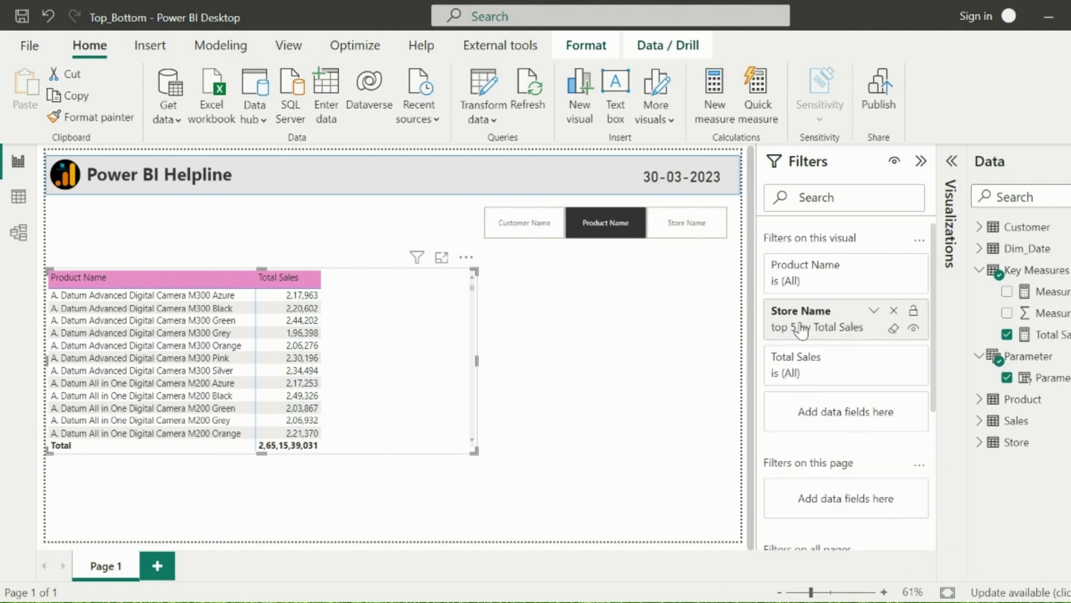
# - Toggle the slicer between Product Name and Store Name, ending on products, then start a new measure
pyautogui.click(521, 230)
pyautogui.click(596, 232)
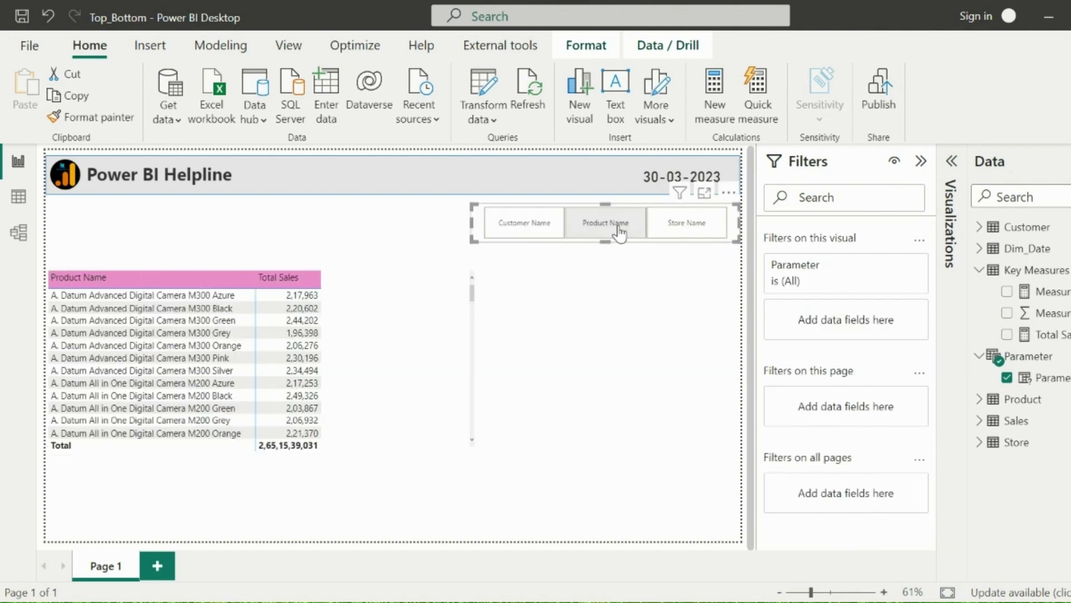
pyautogui.click(675, 234)
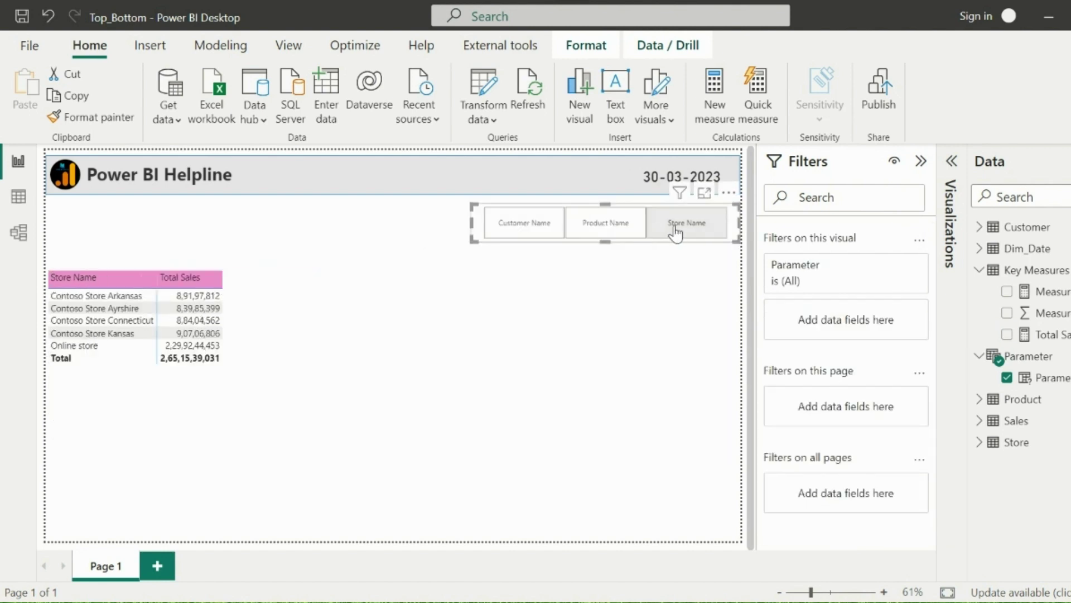
pyautogui.click(605, 226)
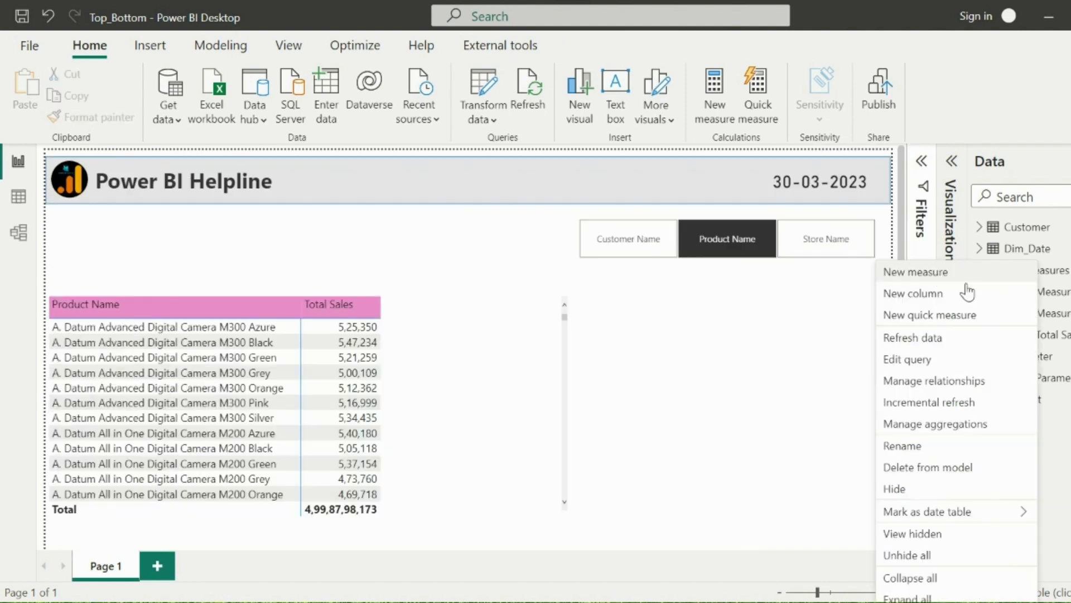
pyautogui.click(938, 272)
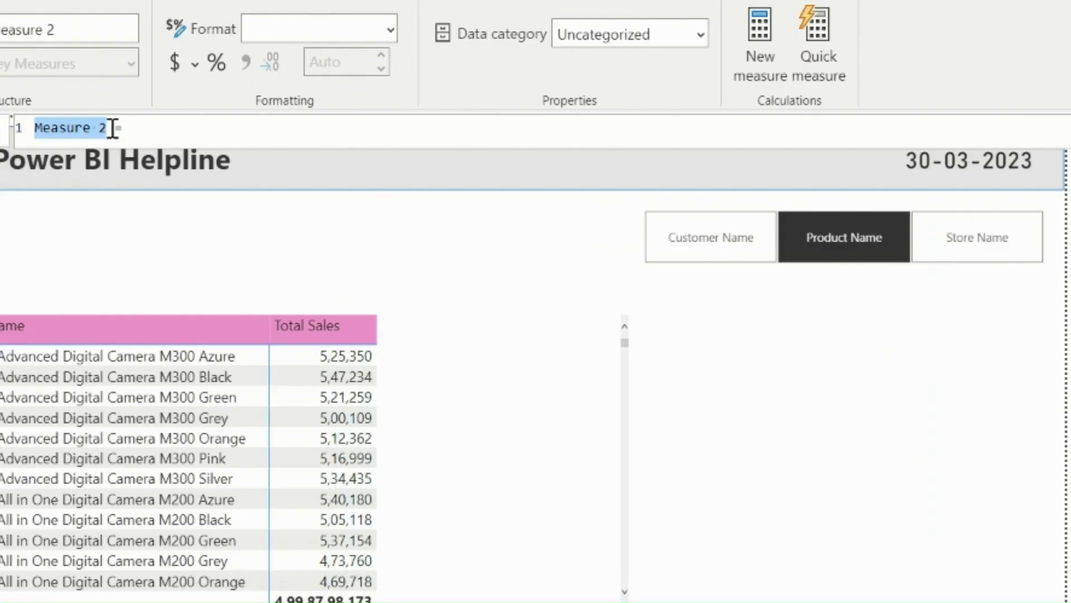
# - Define the measure as Rank = SELECTEDVALUE(Parameter[Parameter Fields])
pyautogui.write('Rank =')
pyautogui.hotkey('shift', 'Return')
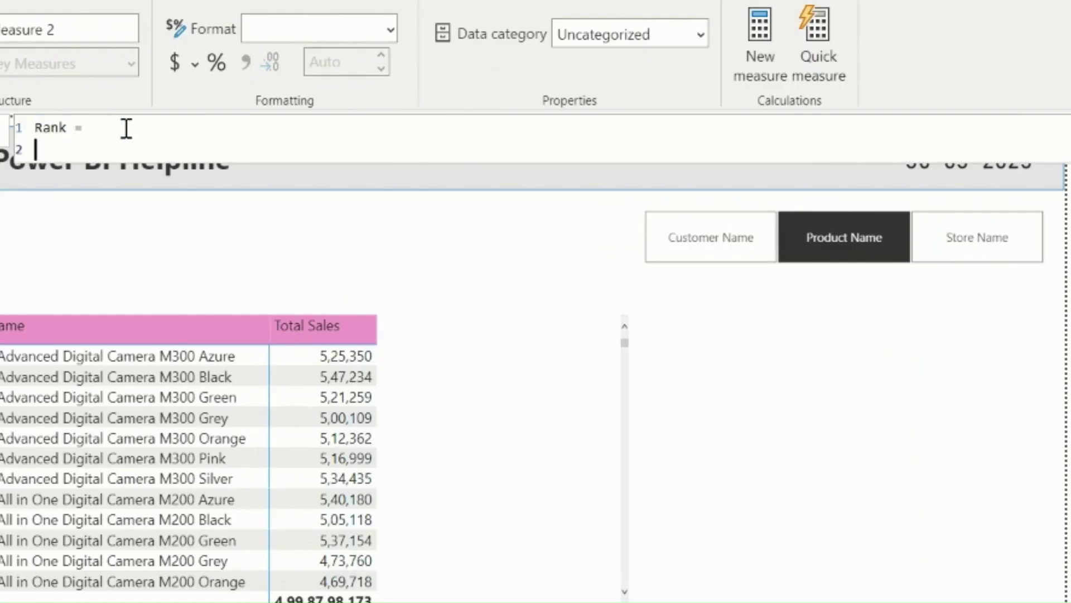
pyautogui.write('selected')
pyautogui.press('Down')
pyautogui.press('Down')
pyautogui.press('Down')
pyautogui.press('Tab')
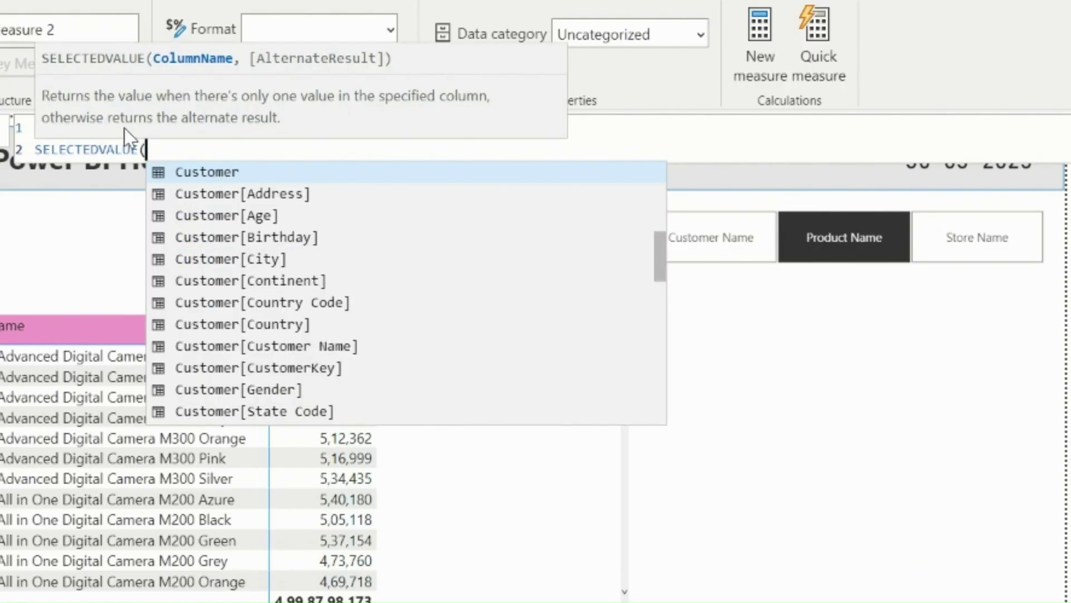
pyautogui.write('para')
pyautogui.press('Tab')
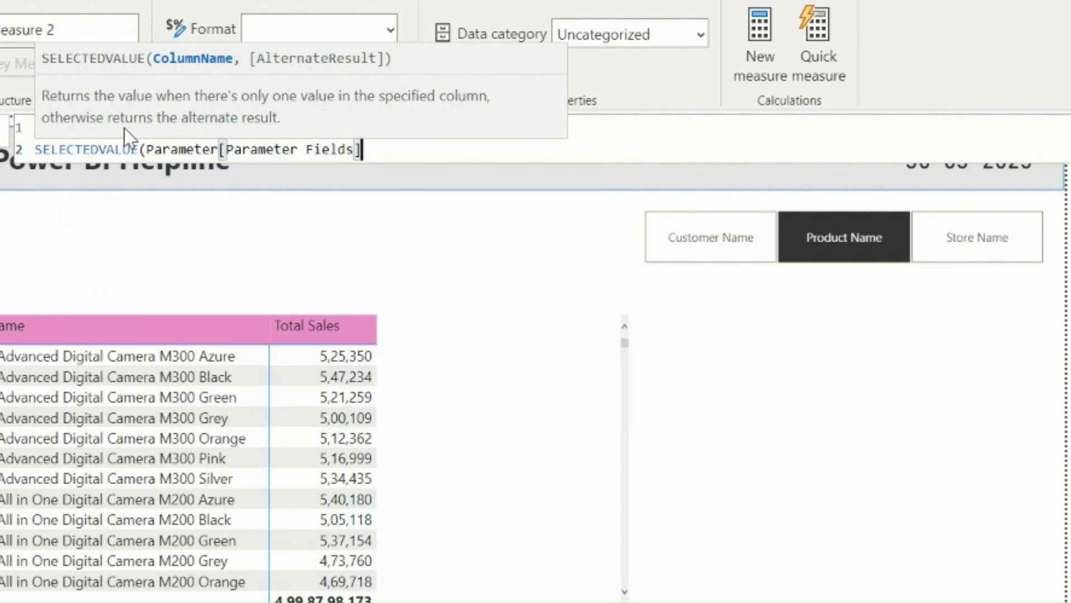
pyautogui.write(')')
pyautogui.press('Return')
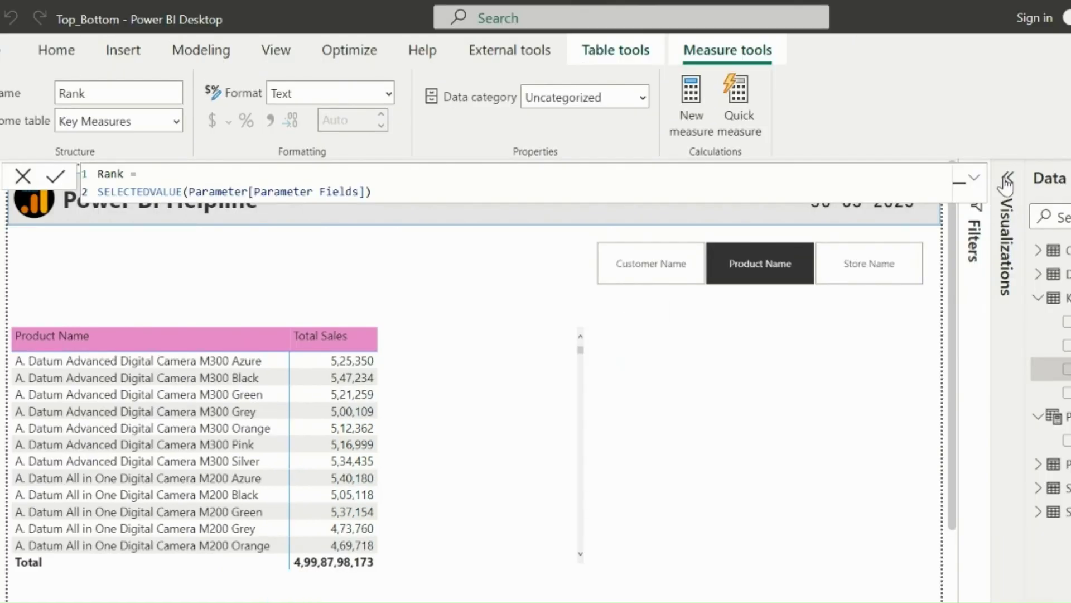
pyautogui.click(1007, 180)
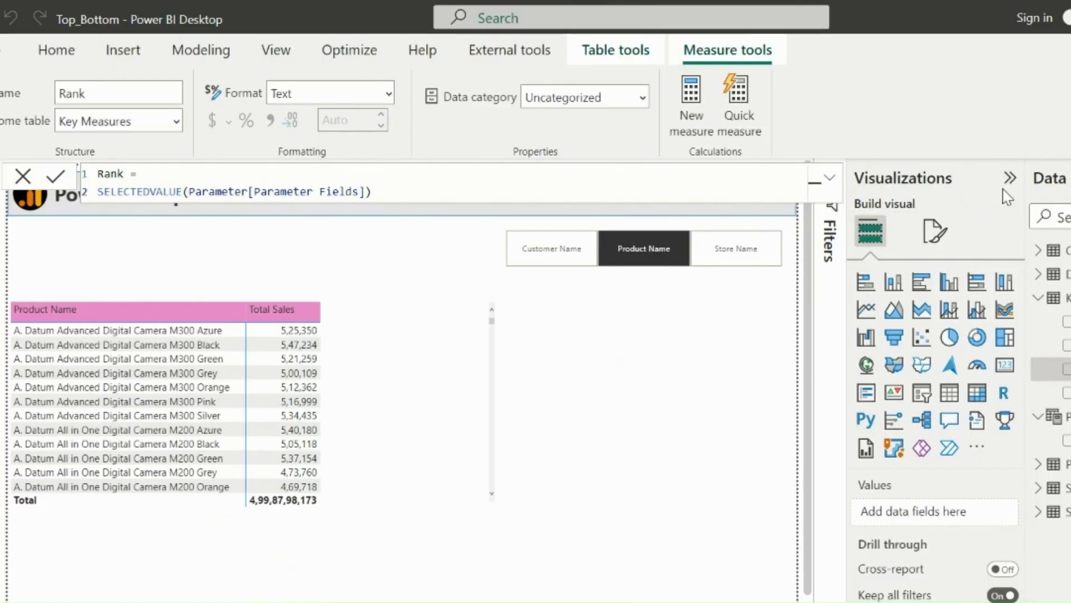
# - Add a centred card showing Rank, then switch the slicer to Store Name and Customer Name
pyautogui.click(760, 396)
pyautogui.click(1011, 377)
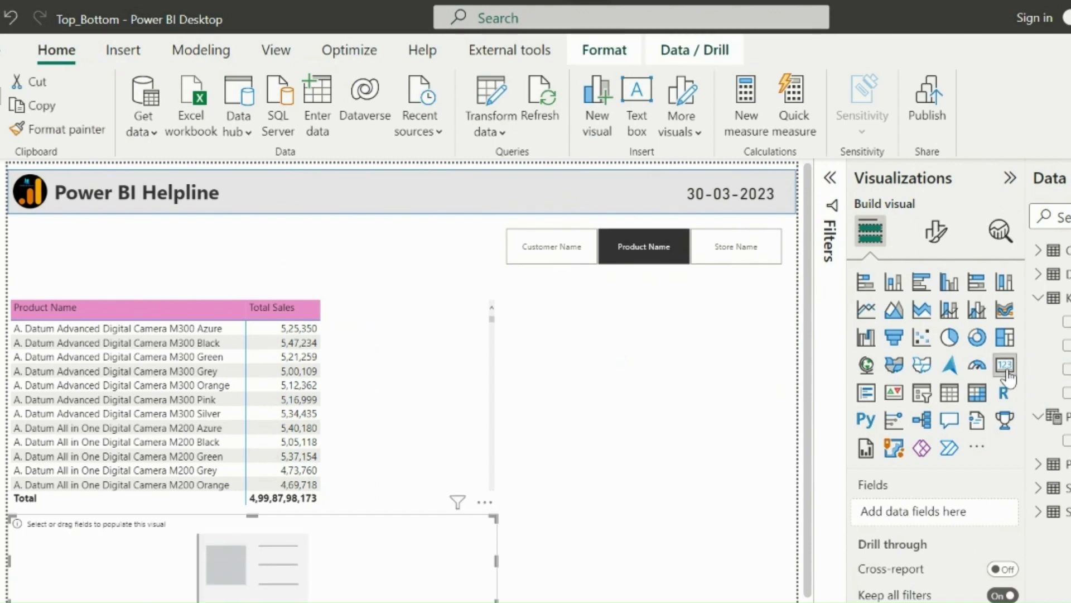
pyautogui.click(1066, 369)
pyautogui.moveTo(251, 558); pyautogui.dragTo(552, 385)
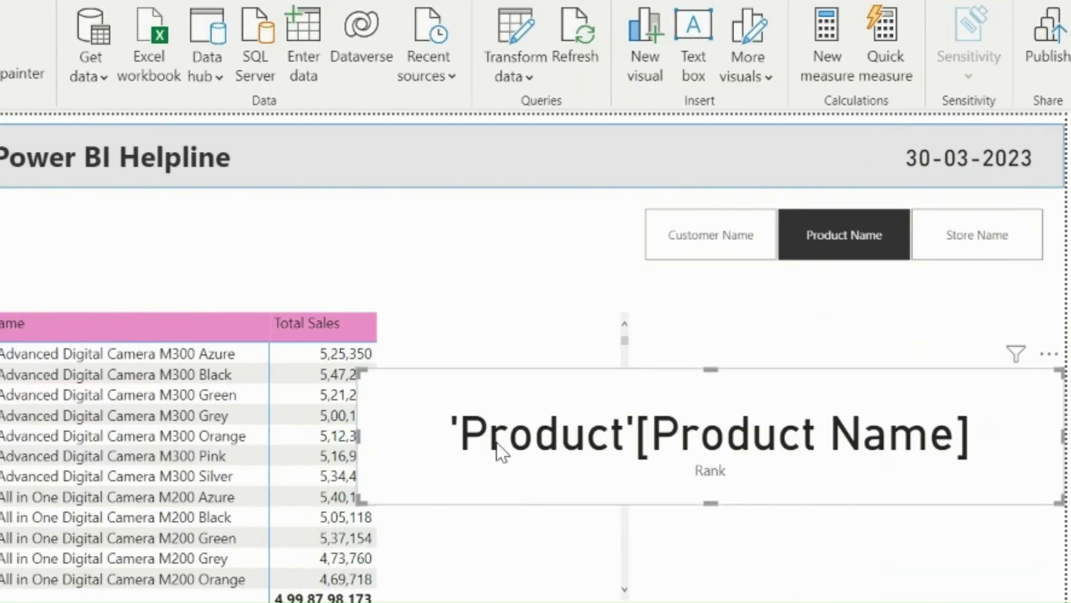
pyautogui.click(999, 234)
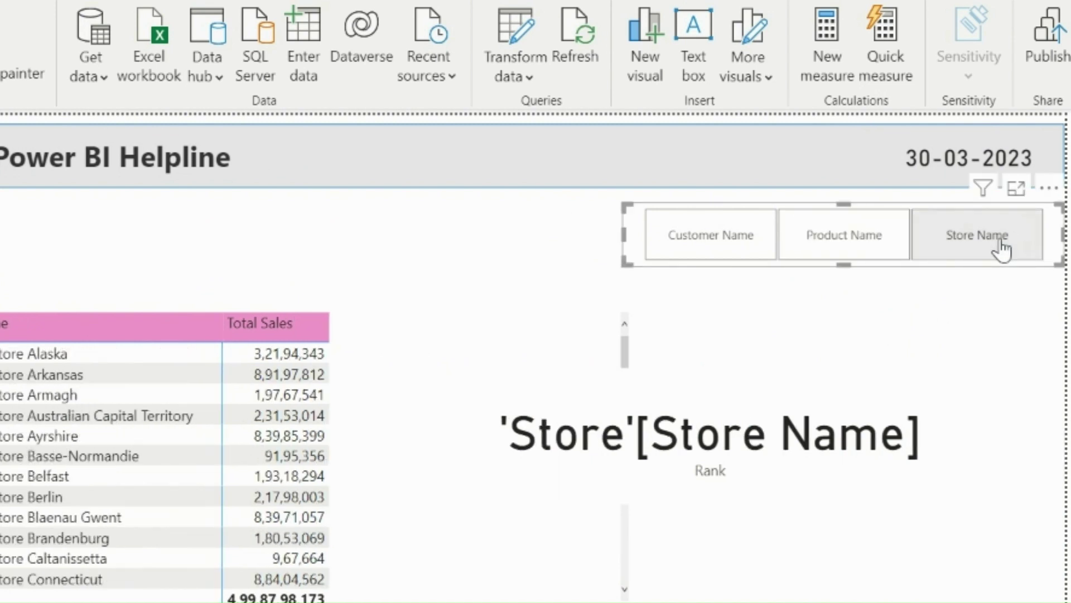
pyautogui.click(711, 247)
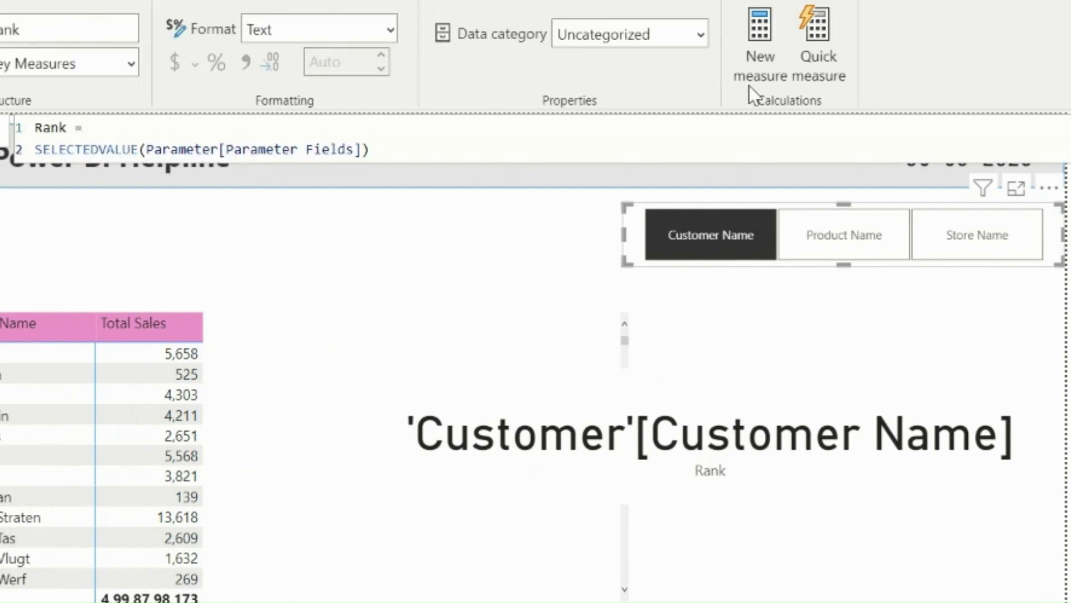
# - Wrap the formula in SWITCH(TRUE(), testing SELECTEDVALUE = "'Customer'[Customer Name]"
pyautogui.click(123, 128)
pyautogui.hotkey('shift', 'Return')
pyautogui.write('switc')
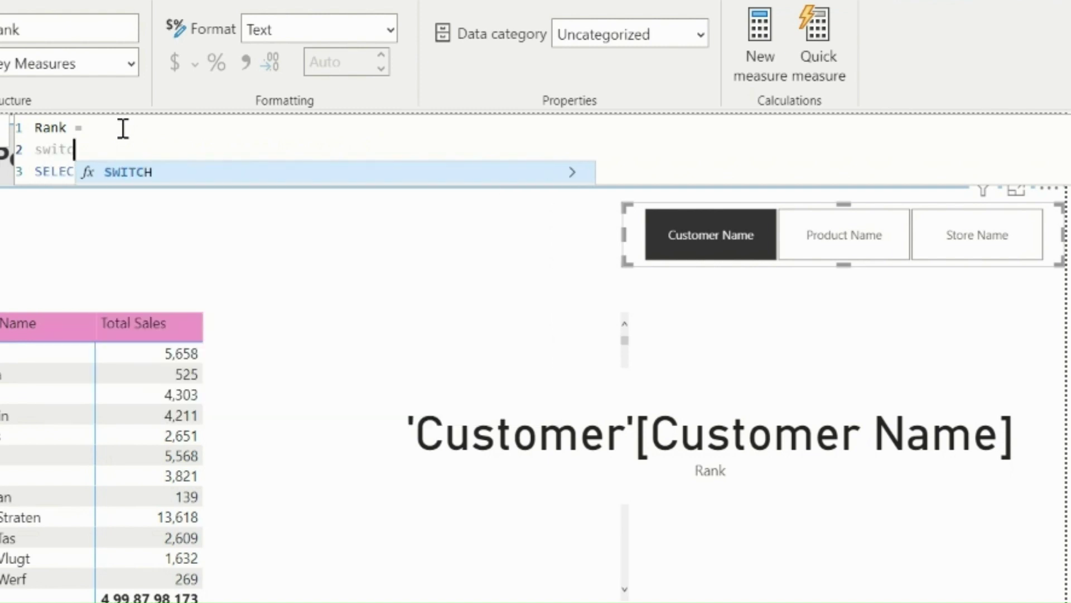
pyautogui.press('Tab')
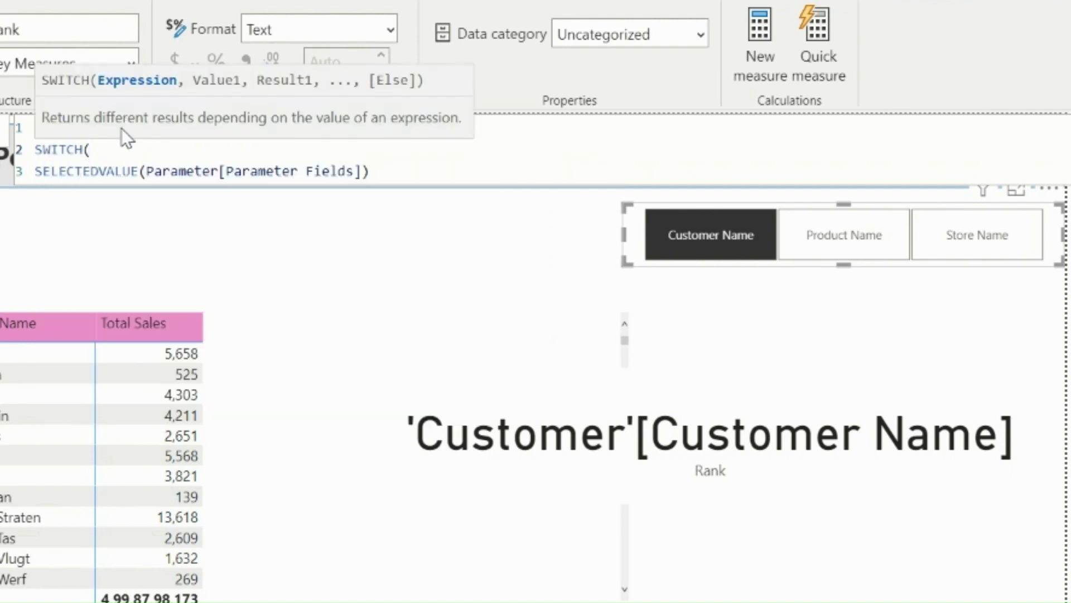
pyautogui.hotkey('shift', 'Return')
pyautogui.write('true')
pyautogui.press('Tab')
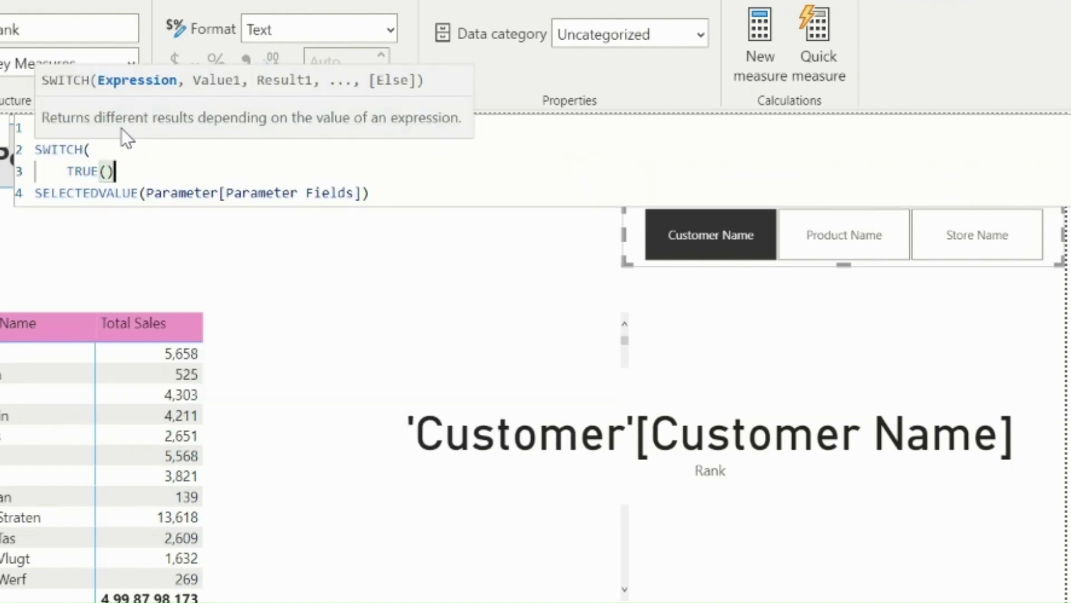
pyautogui.write(',')
pyautogui.click(35, 192)
pyautogui.press('Tab')
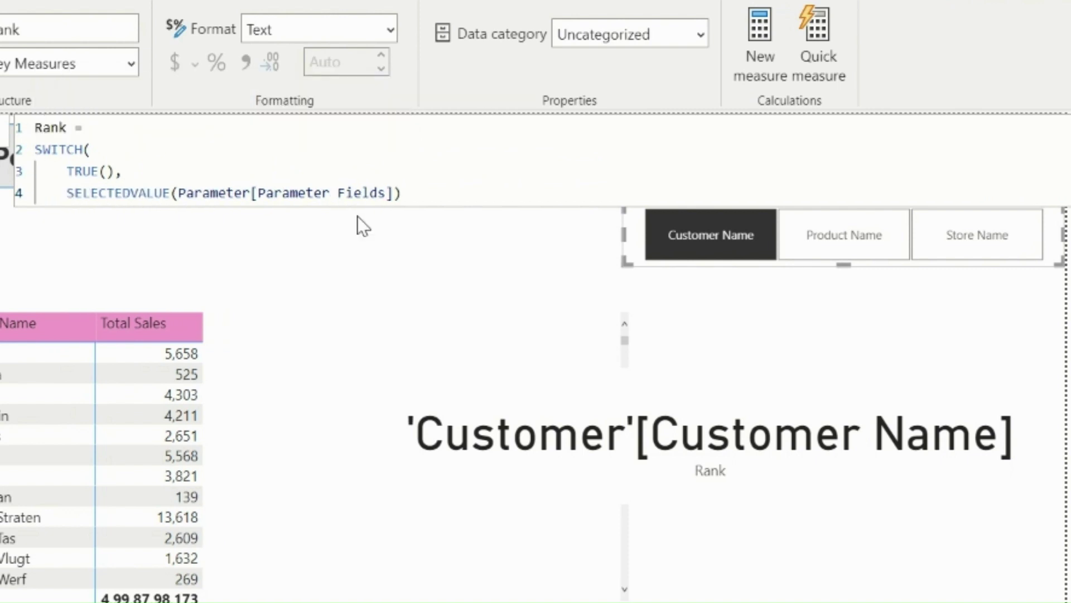
pyautogui.click(418, 195)
pyautogui.write('= "\'Customer\'[Customer Name]",')
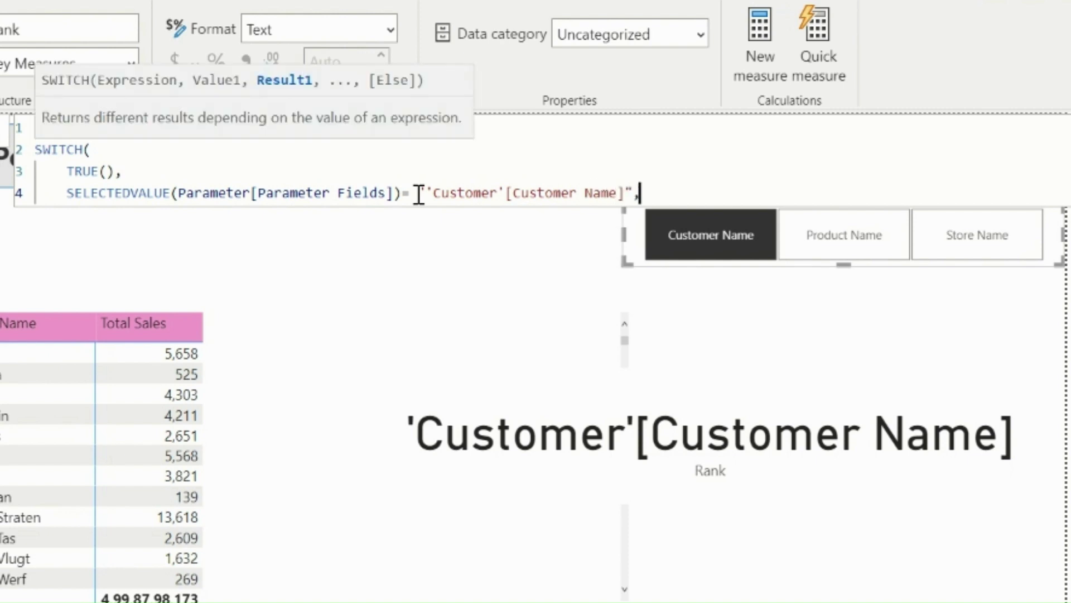
pyautogui.press('Return')
# - Add RANKX(ALLSELECTED(Customer[Customer Name]), [Total Sales],, DESC) as the Customer branch result
pyautogui.write('RANKX(')
pyautogui.press('Return')
pyautogui.write('ALLSELECTED(NAME')
pyautogui.press('Tab')
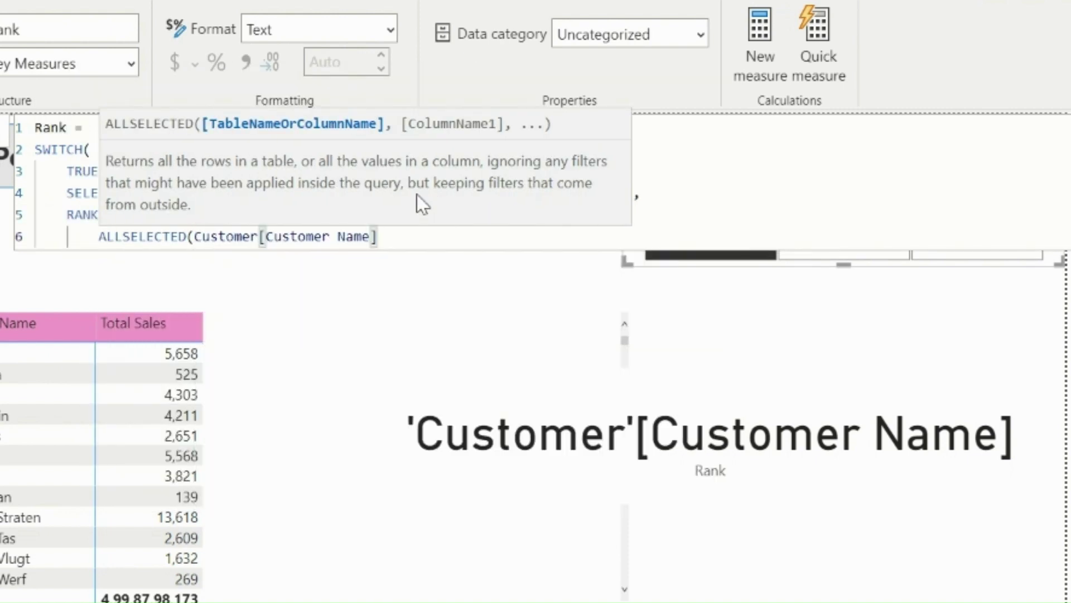
pyautogui.write('),')
pyautogui.press('Return')
pyautogui.write('Total')
pyautogui.press('Tab')
pyautogui.write(',,')
pyautogui.press('Return')
pyautogui.write('DESC')
pyautogui.press('Return')
pyautogui.write(')')
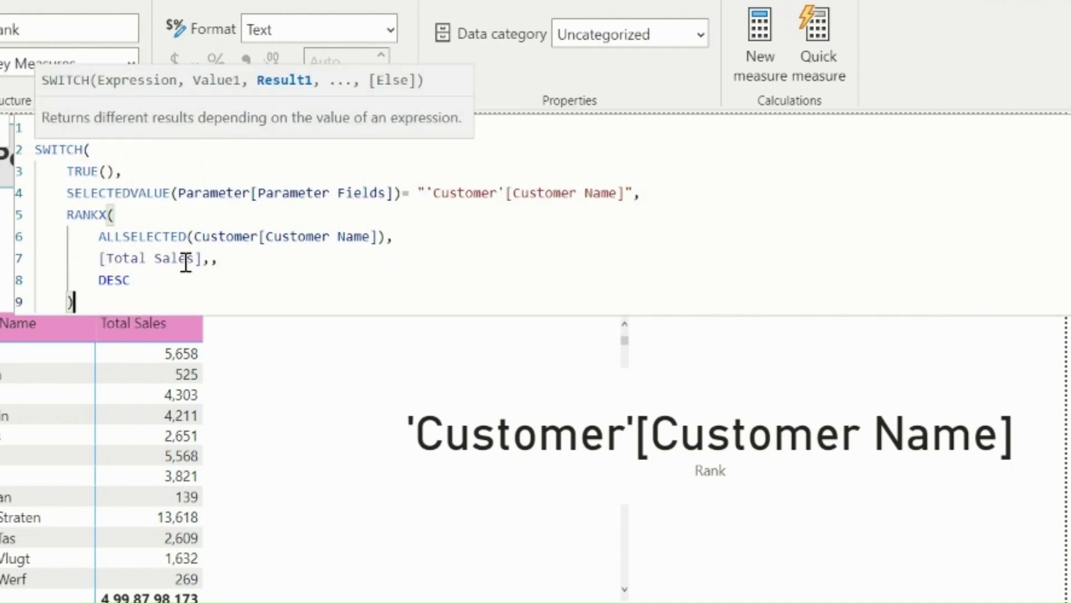
pyautogui.write(',')
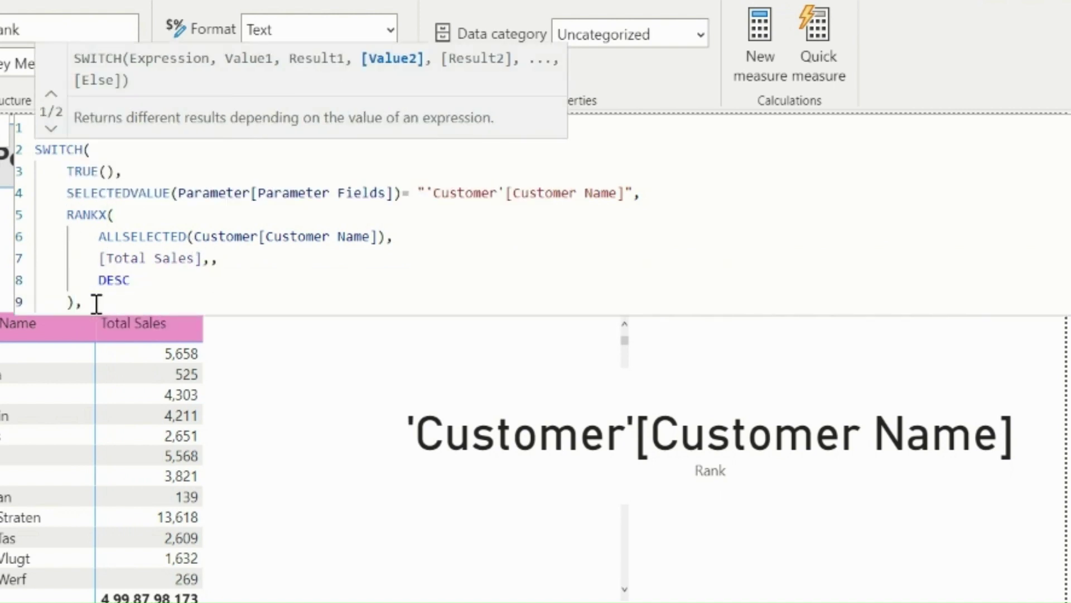
# - Duplicate the Customer branch and adapt it to rank 'Product'[Product Name]
pyautogui.moveTo(96, 304); pyautogui.dragTo(71, 199)
pyautogui.hotkey('ctrl', 'c')
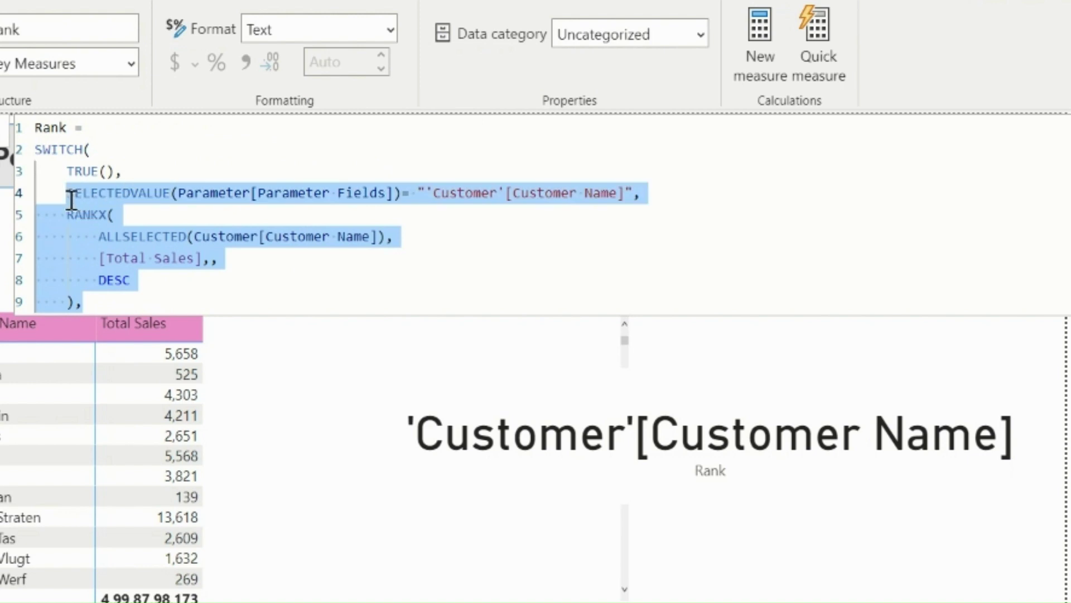
pyautogui.click(106, 302)
pyautogui.press('Return')
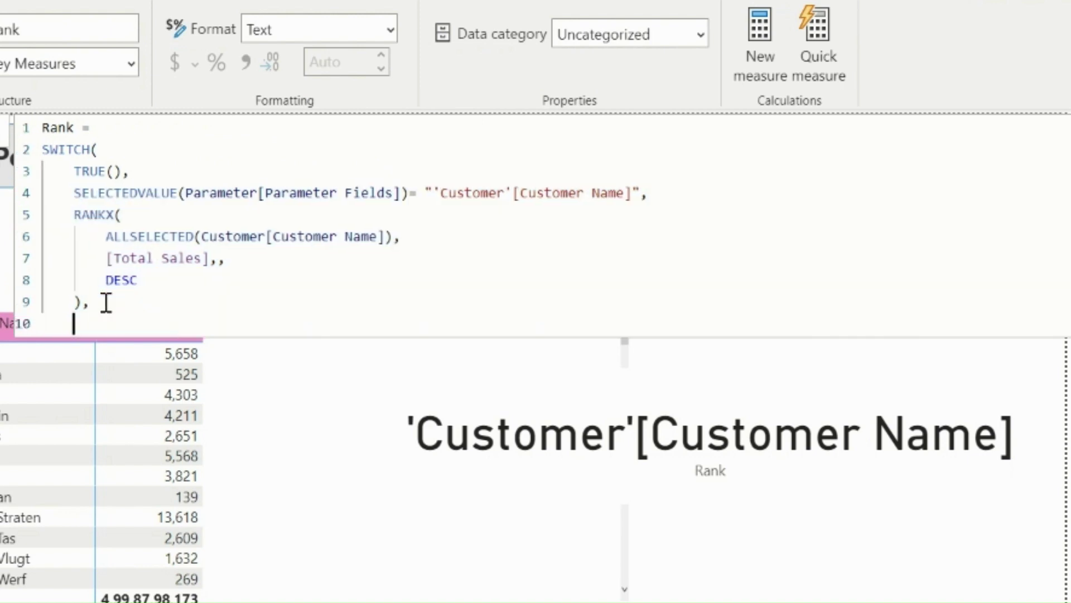
pyautogui.hotkey('ctrl', 'v')
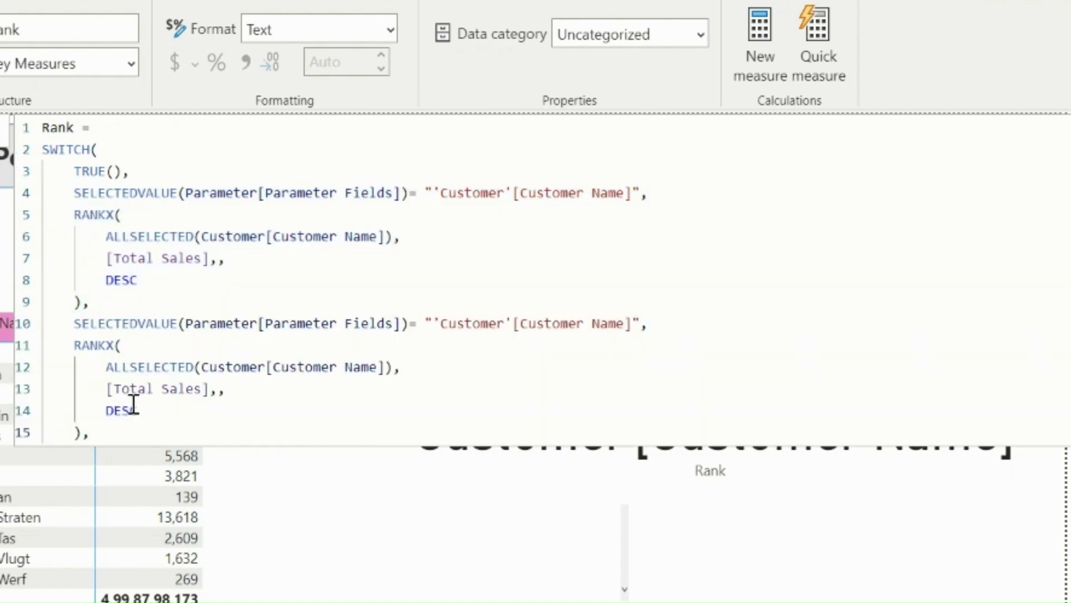
pyautogui.moveTo(506, 323); pyautogui.dragTo(442, 323)
pyautogui.write('Product')
pyautogui.moveTo(576, 323); pyautogui.dragTo(512, 323)
pyautogui.write('Product')
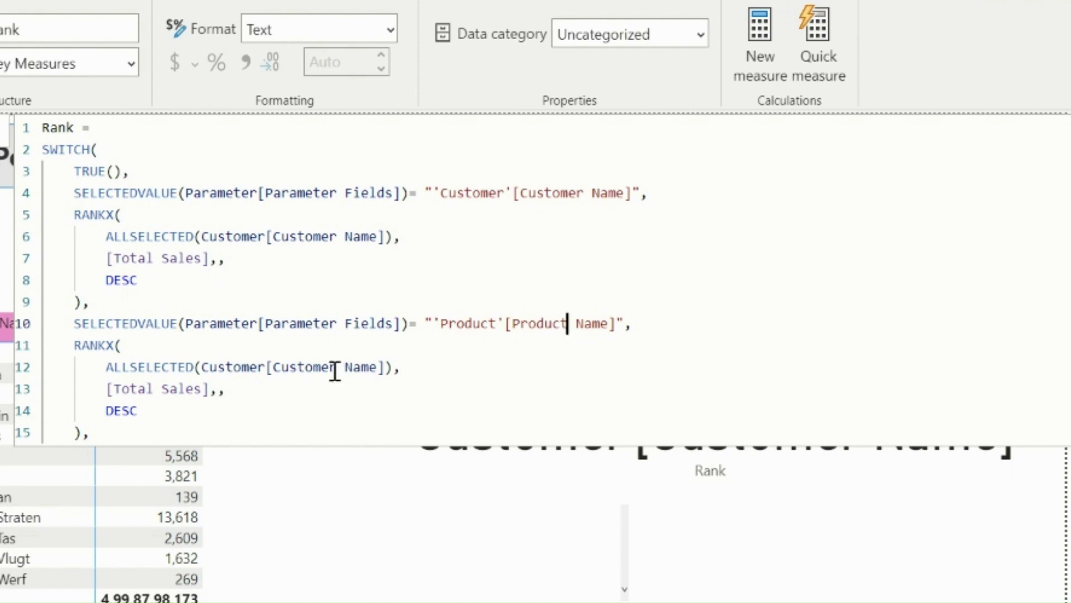
pyautogui.moveTo(266, 367); pyautogui.dragTo(250, 367)
pyautogui.moveTo(384, 359); pyautogui.dragTo(229, 366)
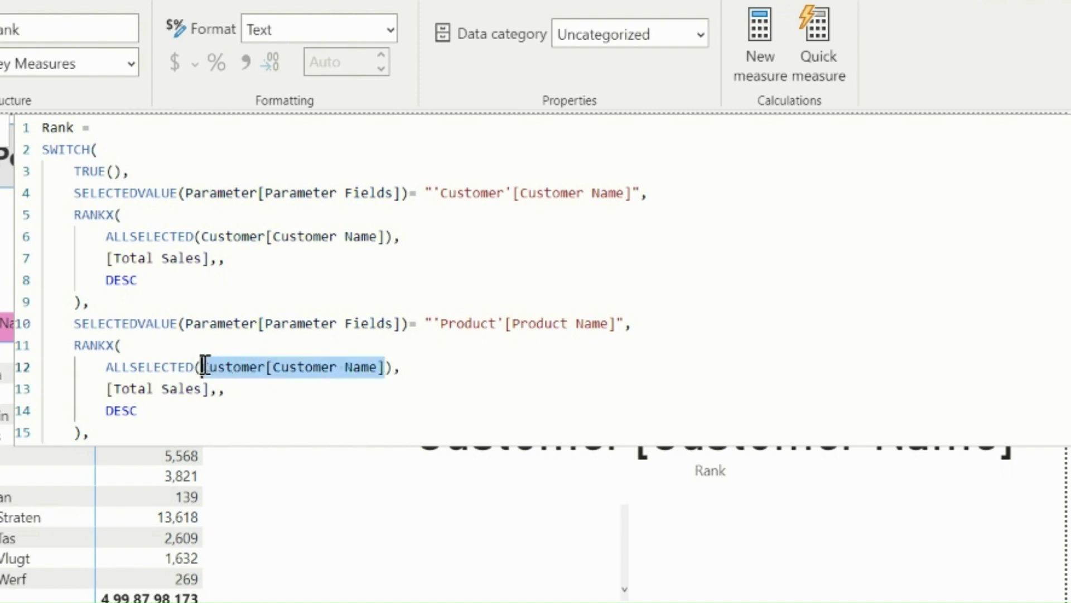
pyautogui.write('Name')
pyautogui.click(309, 386)
# - Add a matching Store[Store Name] branch and remove the trailing comma after it
pyautogui.click(123, 433)
pyautogui.press('Return')
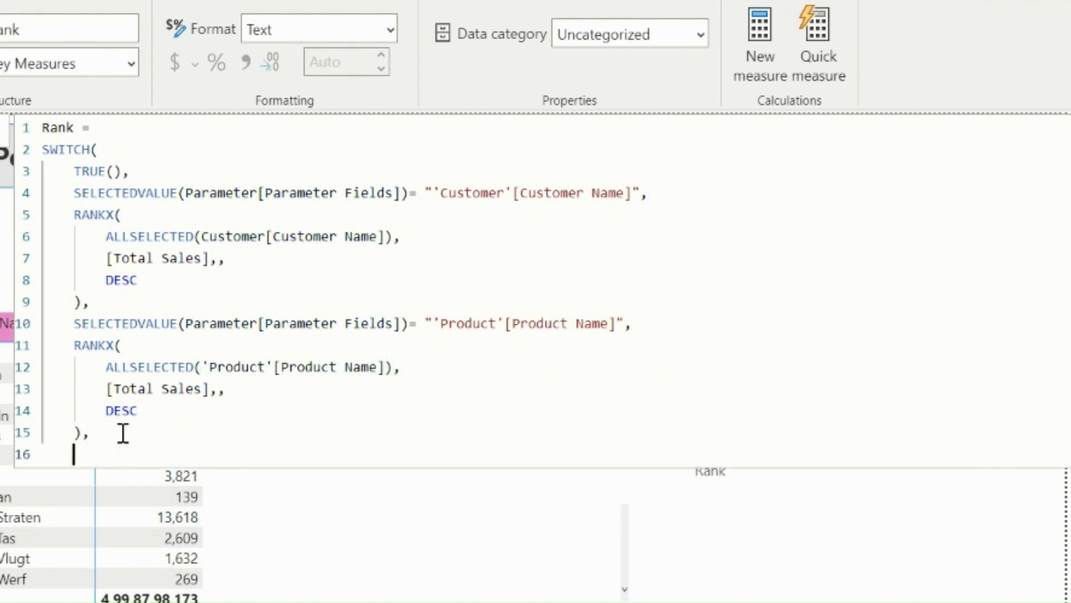
pyautogui.hotkey('ctrl', 'v')
pyautogui.doubleClick(446, 454)
pyautogui.write('Store')
pyautogui.doubleClick(498, 455)
pyautogui.write('Store')
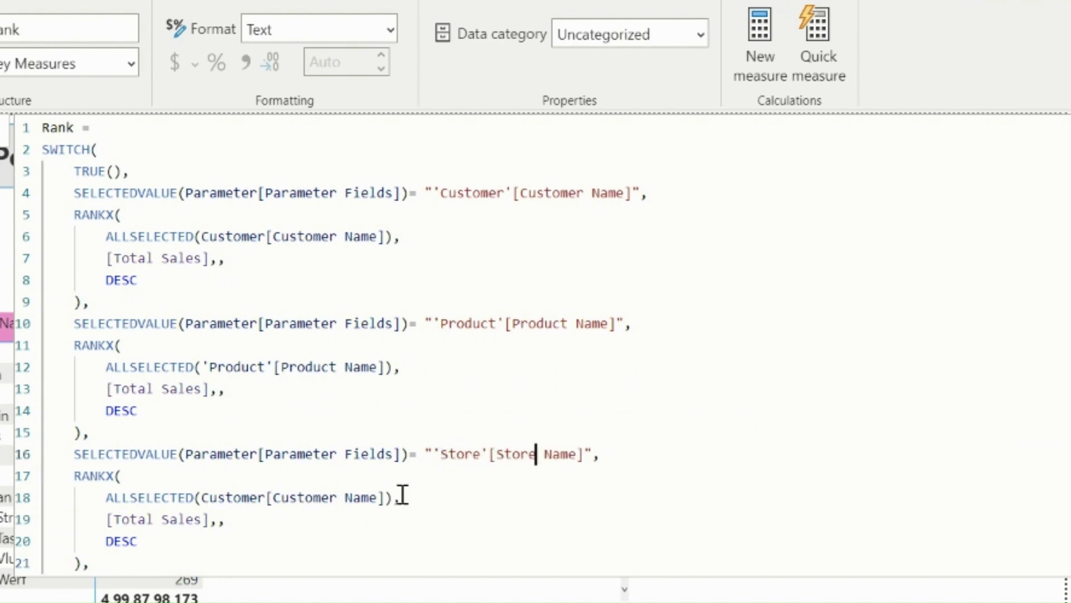
pyautogui.moveTo(394, 497); pyautogui.dragTo(203, 496)
pyautogui.write('Stor')
pyautogui.click(294, 578)
pyautogui.click(118, 566)
pyautogui.press('BackSpace')
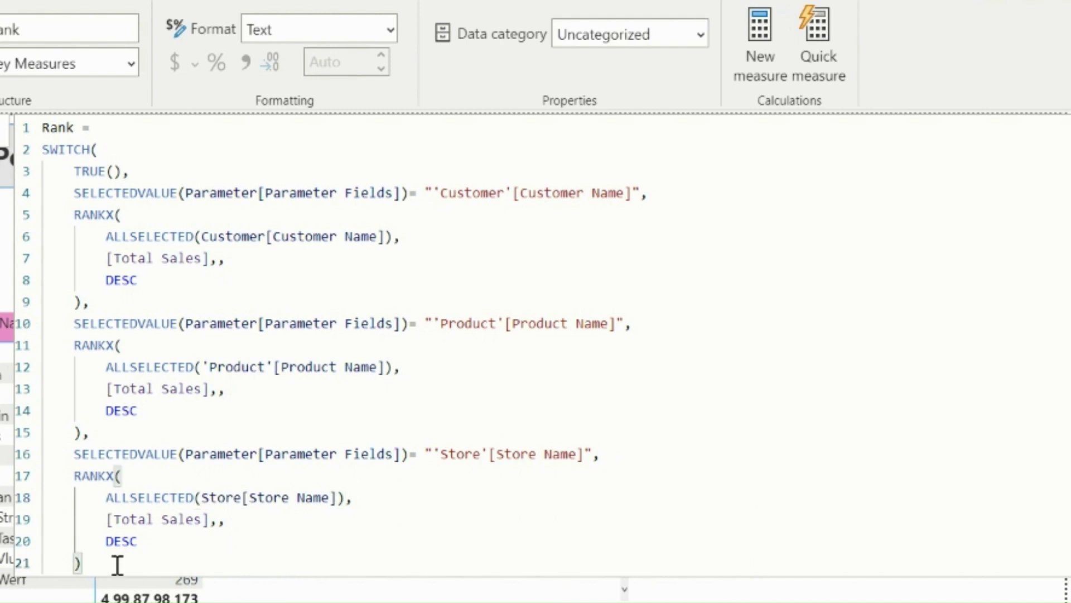
pyautogui.press('Return')
# - Close the SWITCH with ')' and switch the slicer from Product Name to Store Name
pyautogui.write(')')
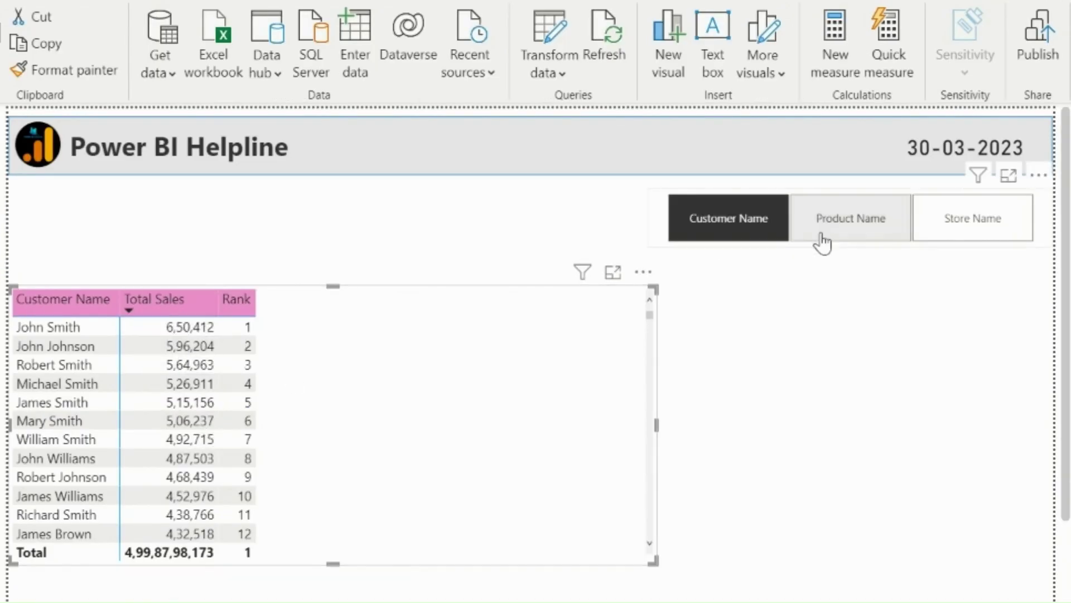
pyautogui.click(850, 236)
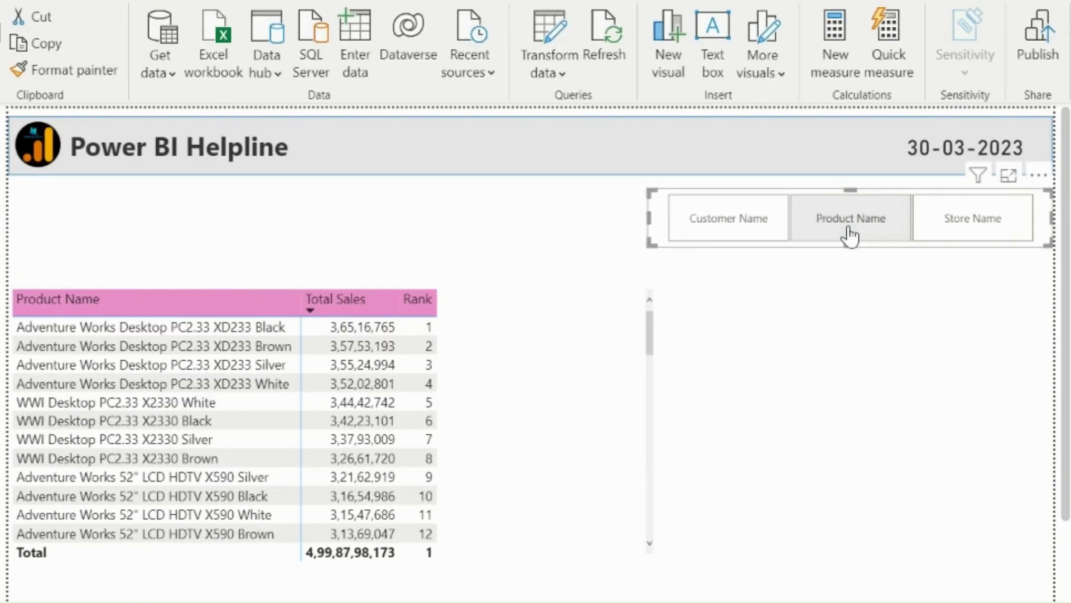
pyautogui.click(1007, 214)
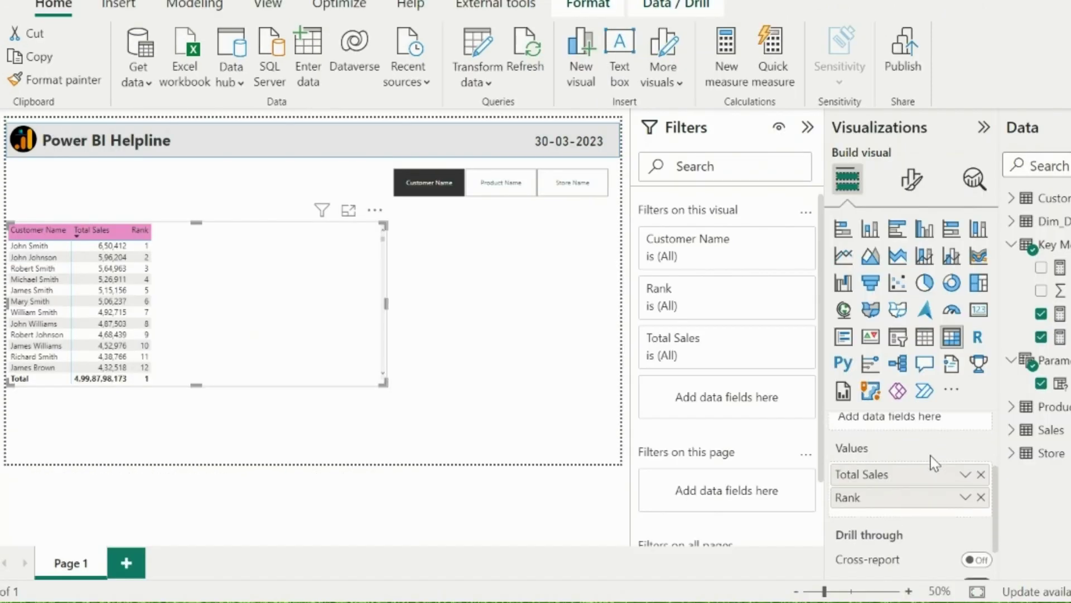
# - Remove Rank from the table's values and filter the visual to Rank less than or equal to 5
pyautogui.click(980, 502)
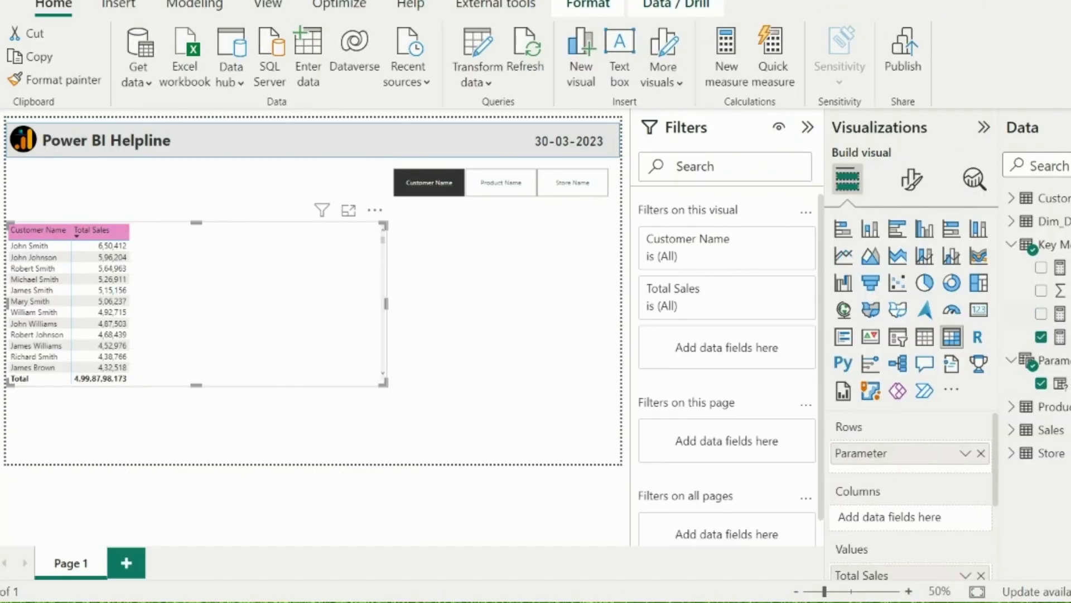
pyautogui.moveTo(1057, 313); pyautogui.dragTo(721, 350)
pyautogui.click(748, 368)
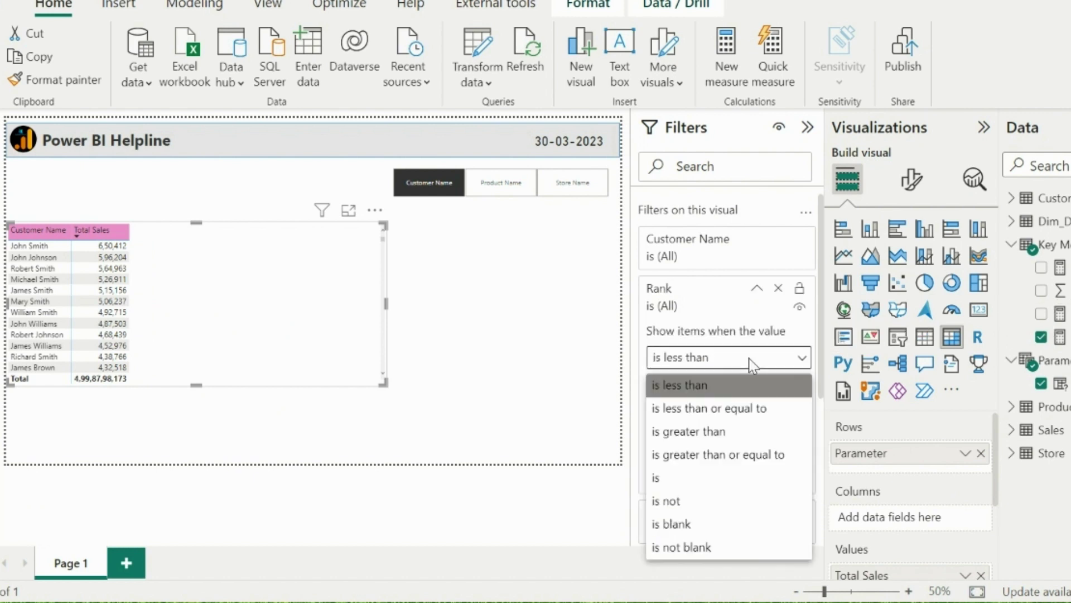
pyautogui.click(720, 408)
pyautogui.moveTo(688, 385); pyautogui.dragTo(609, 390)
pyautogui.write('5')
pyautogui.click(799, 478)
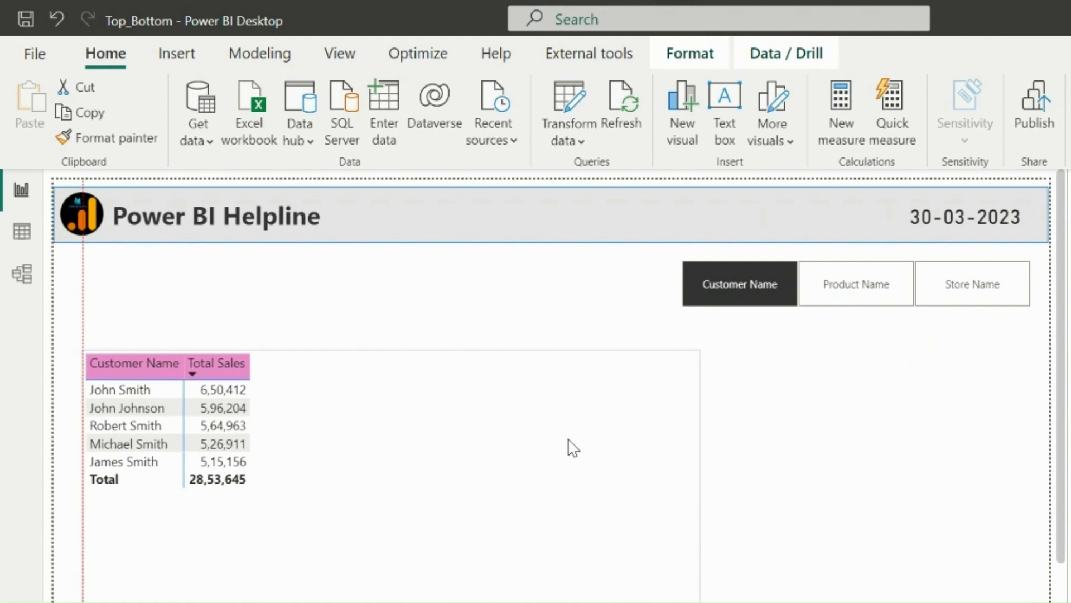
# - Check the top-5 table for products and stores, then bring up Modeling's New parameter options
pyautogui.click(570, 446)
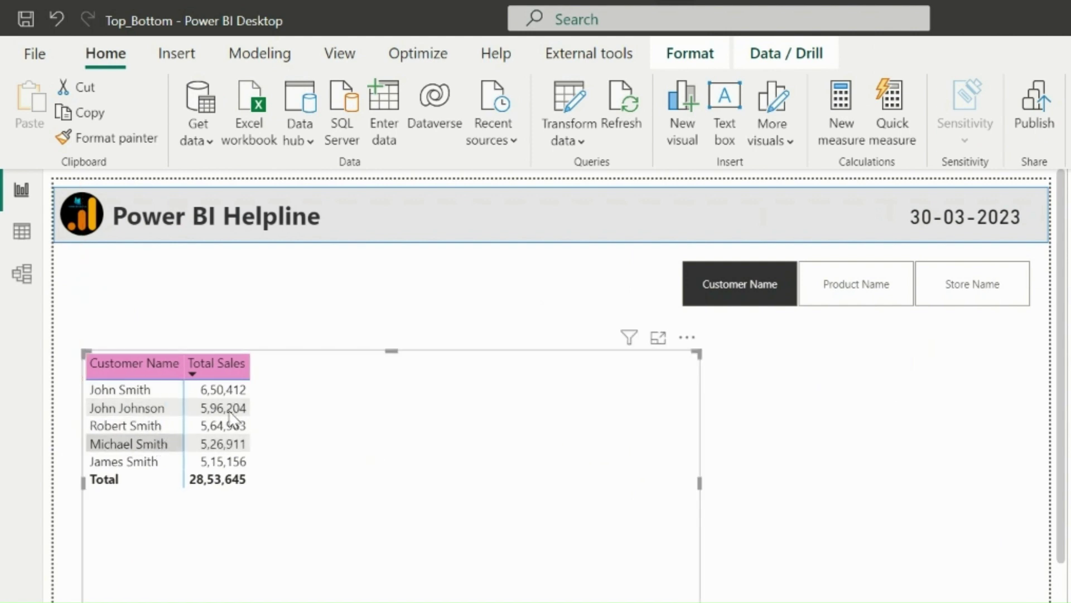
pyautogui.click(868, 282)
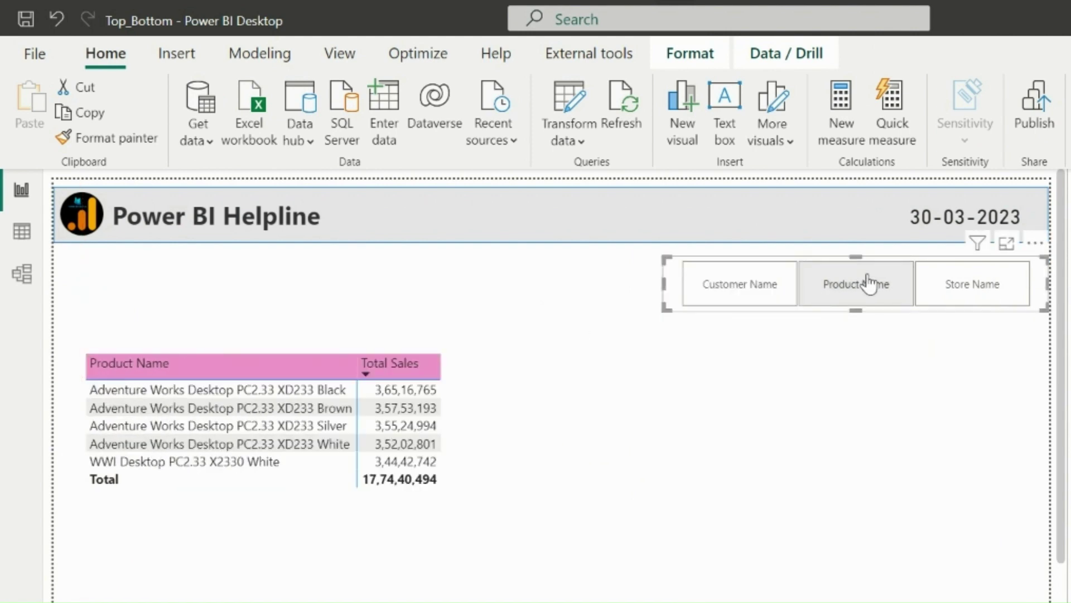
pyautogui.click(973, 286)
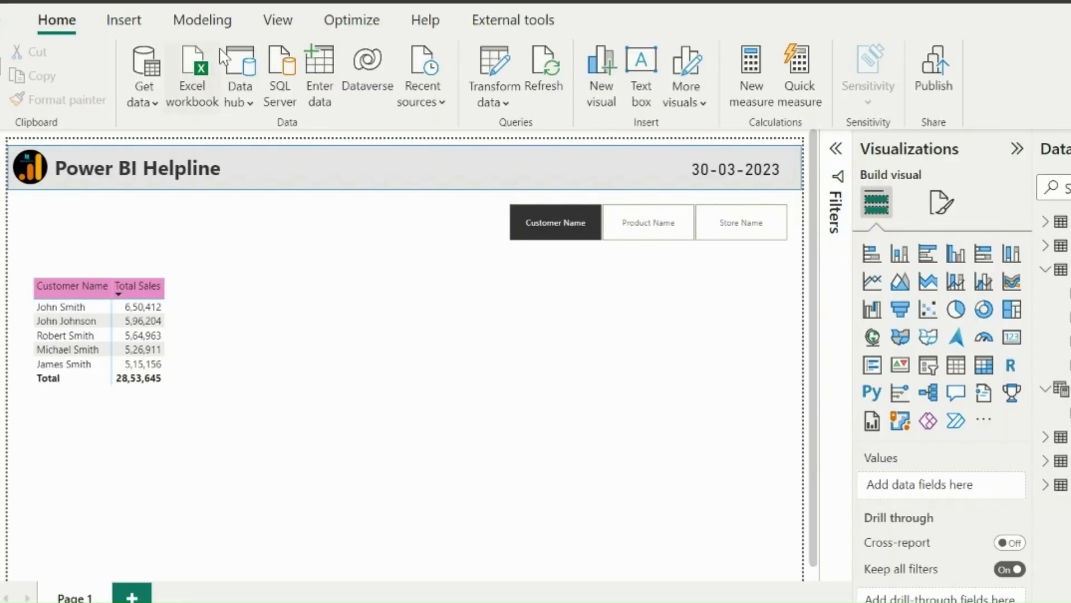
pyautogui.click(202, 20)
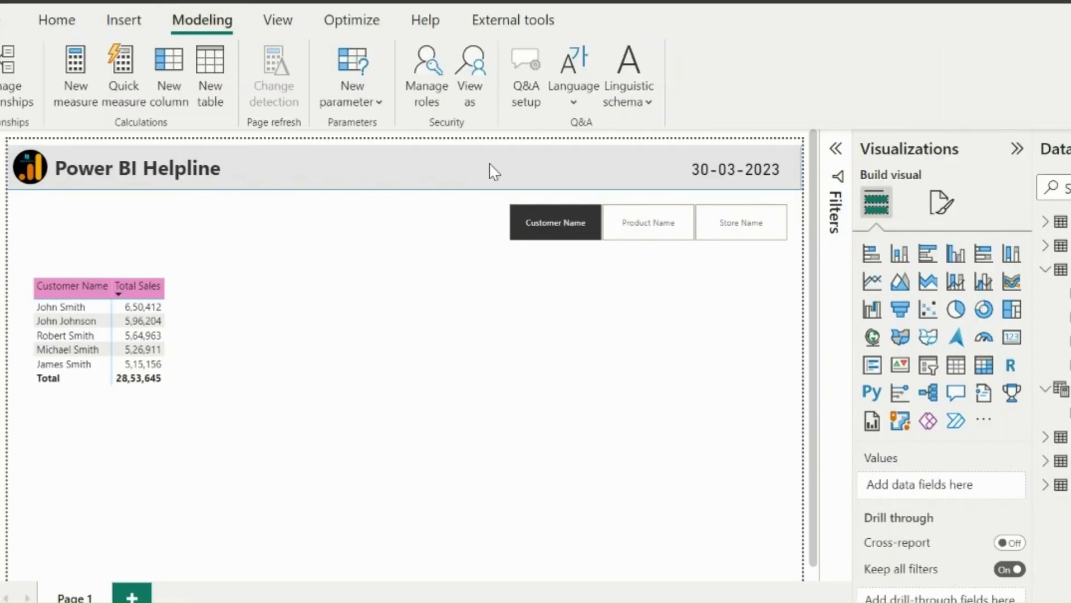
pyautogui.click(372, 105)
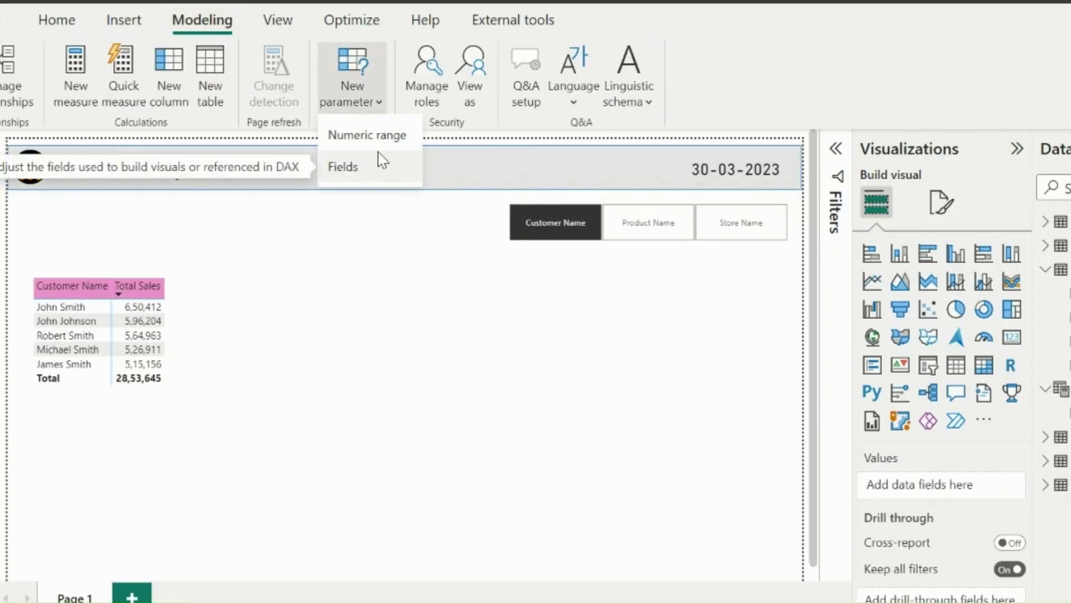
# - Create numeric range parameter 'Top': minimum 1, maximum 20, increment 1, default 1, with a slicer
pyautogui.click(384, 138)
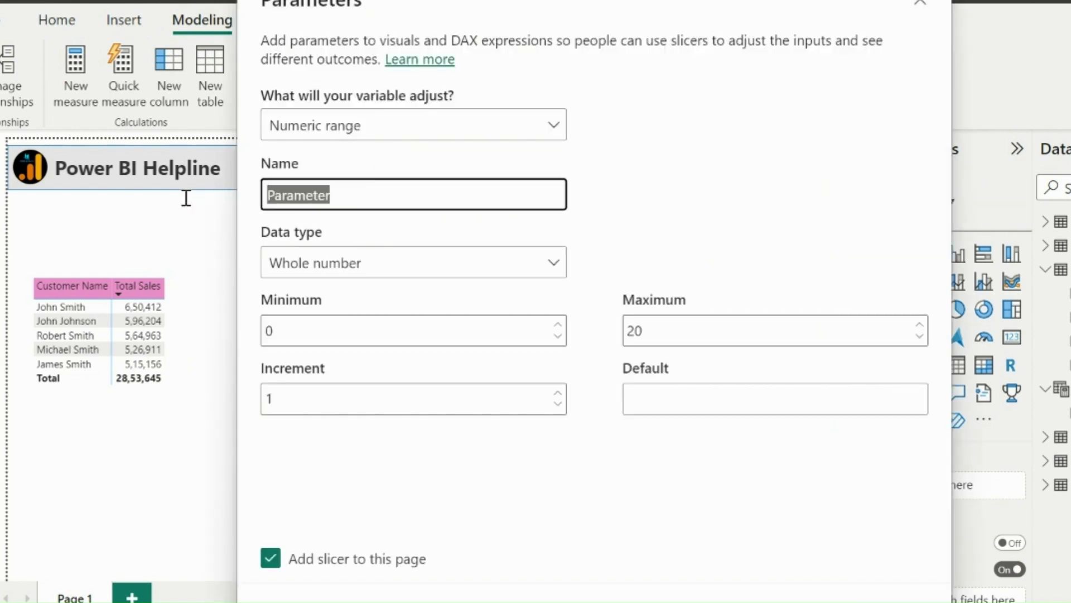
pyautogui.write('Top')
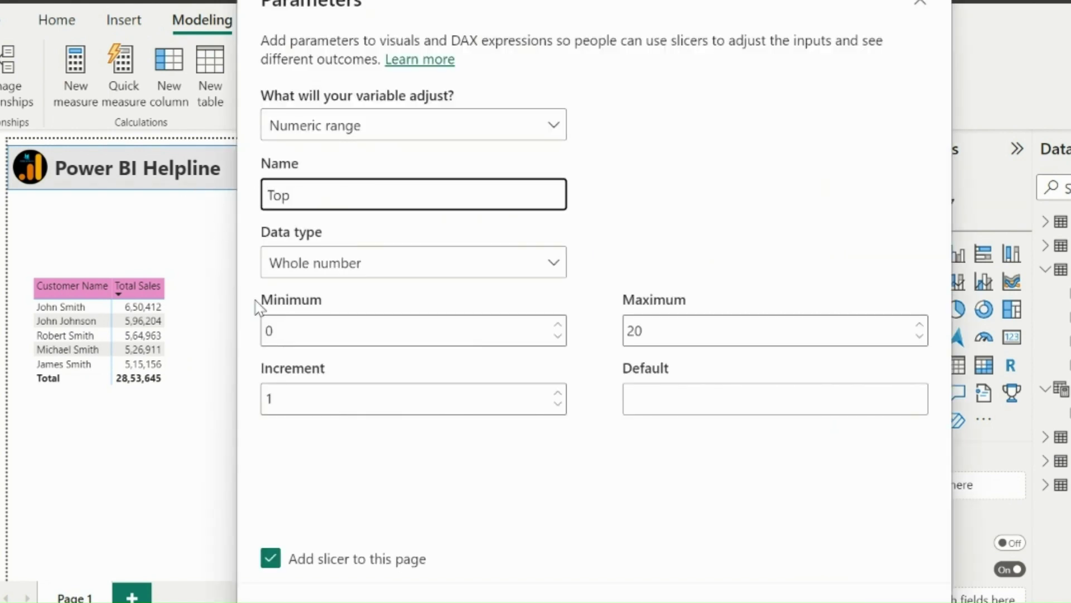
pyautogui.click(282, 341)
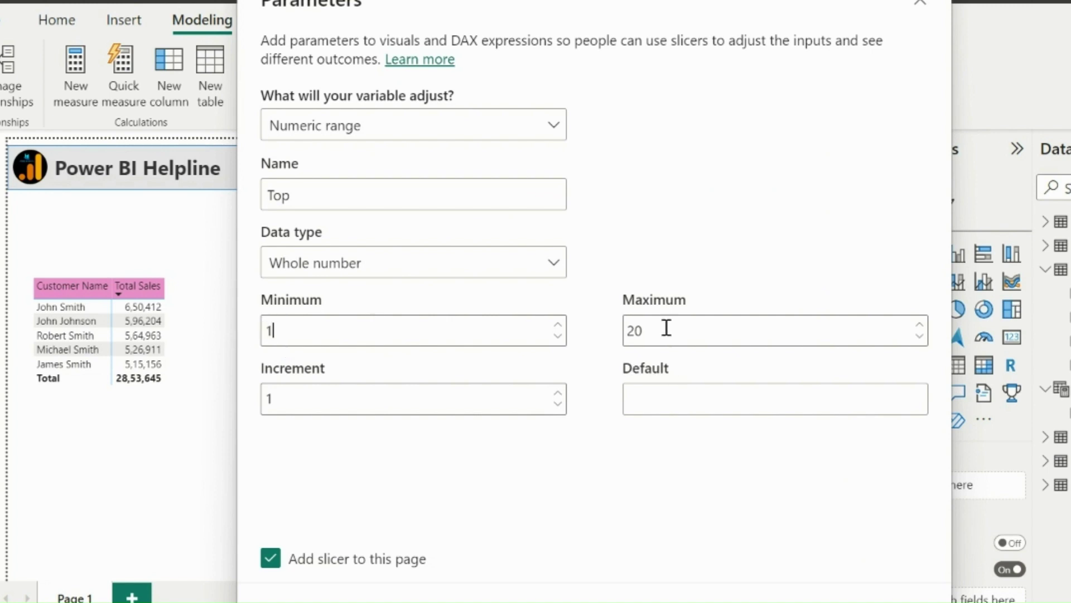
pyautogui.click(651, 394)
pyautogui.write('1')
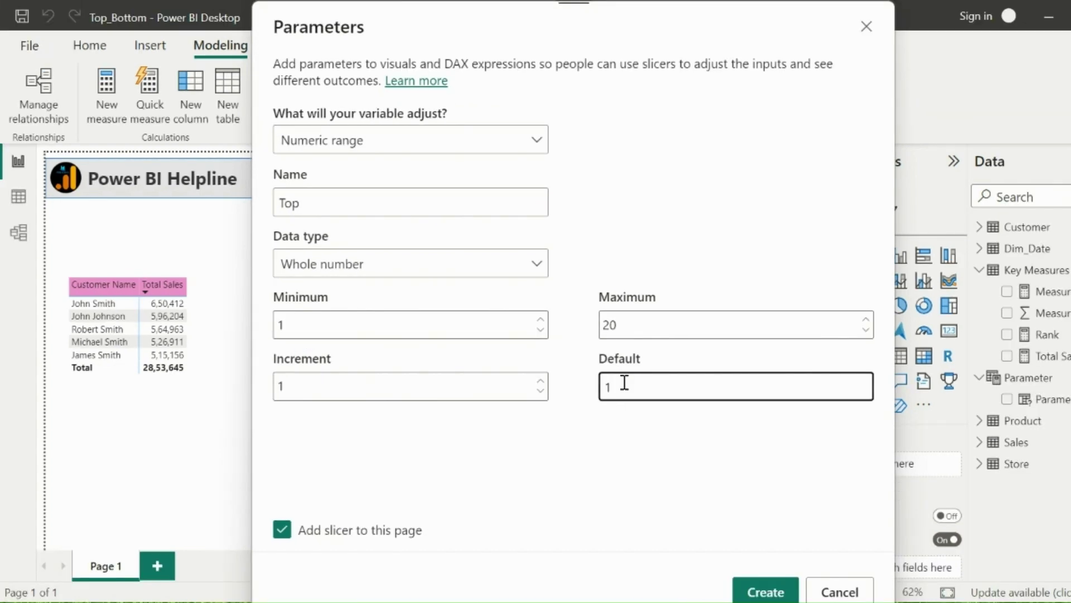
pyautogui.click(764, 586)
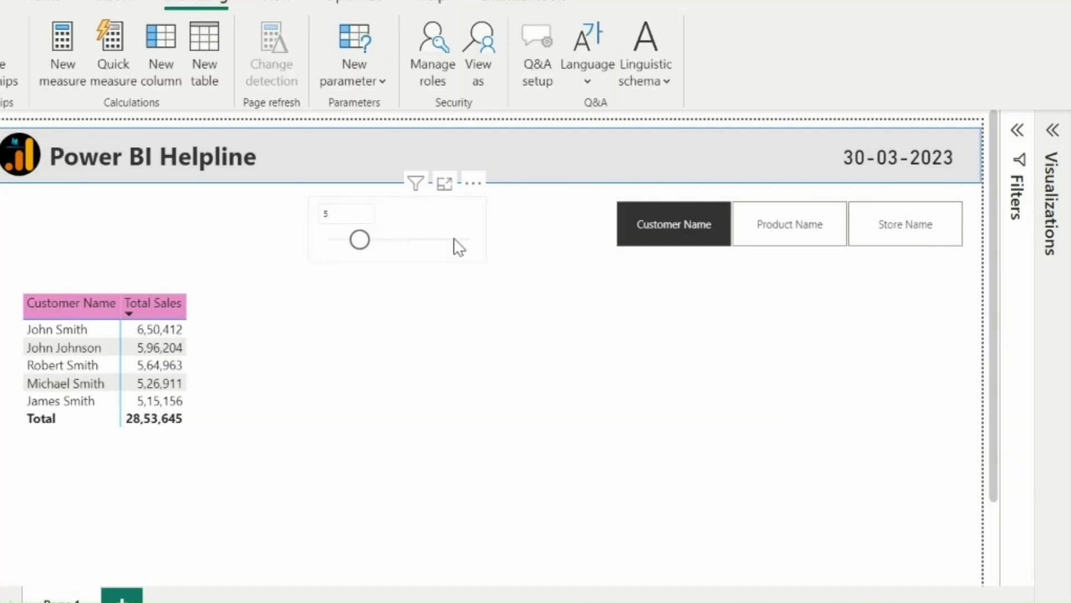
# - Move the Top slicer beside the field slicer and set its slicer style to Dropdown
pyautogui.moveTo(454, 244); pyautogui.dragTo(561, 236)
pyautogui.click(1052, 134)
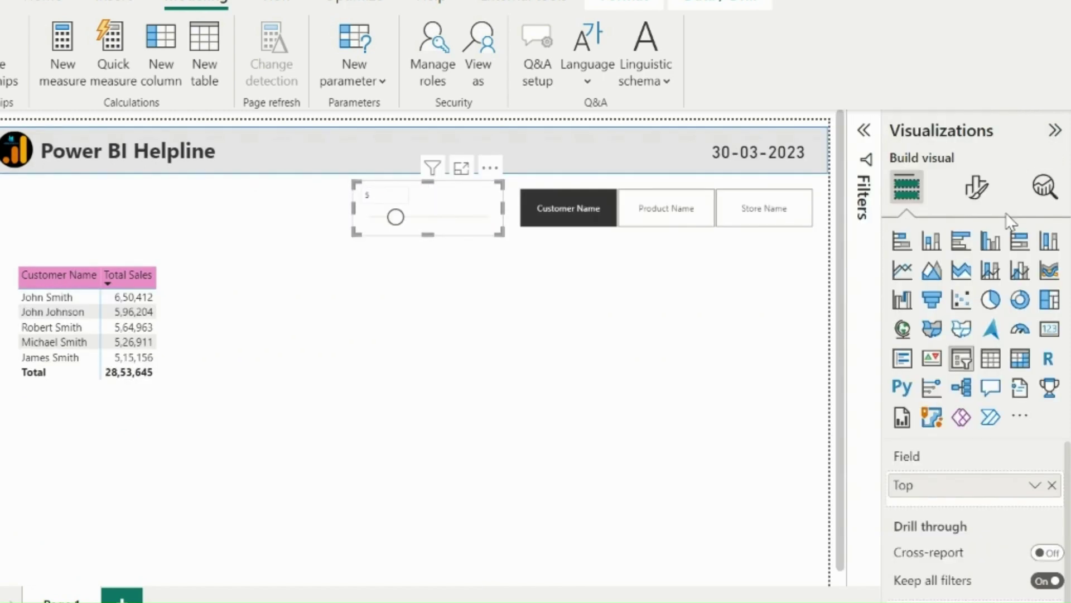
pyautogui.click(978, 189)
pyautogui.click(976, 334)
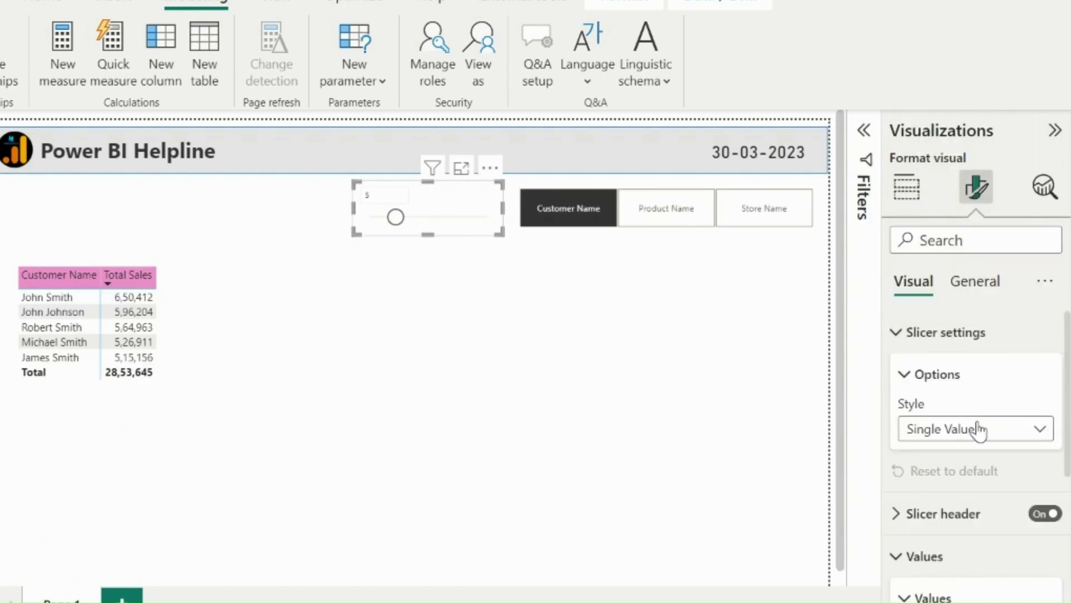
pyautogui.click(976, 428)
pyautogui.click(948, 454)
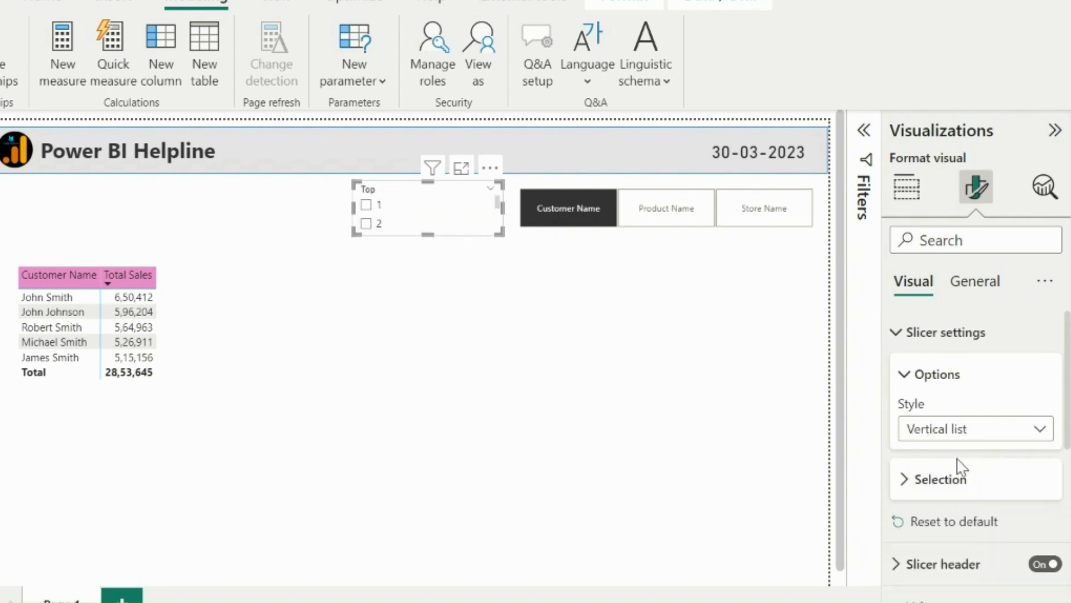
pyautogui.click(1038, 427)
pyautogui.click(960, 502)
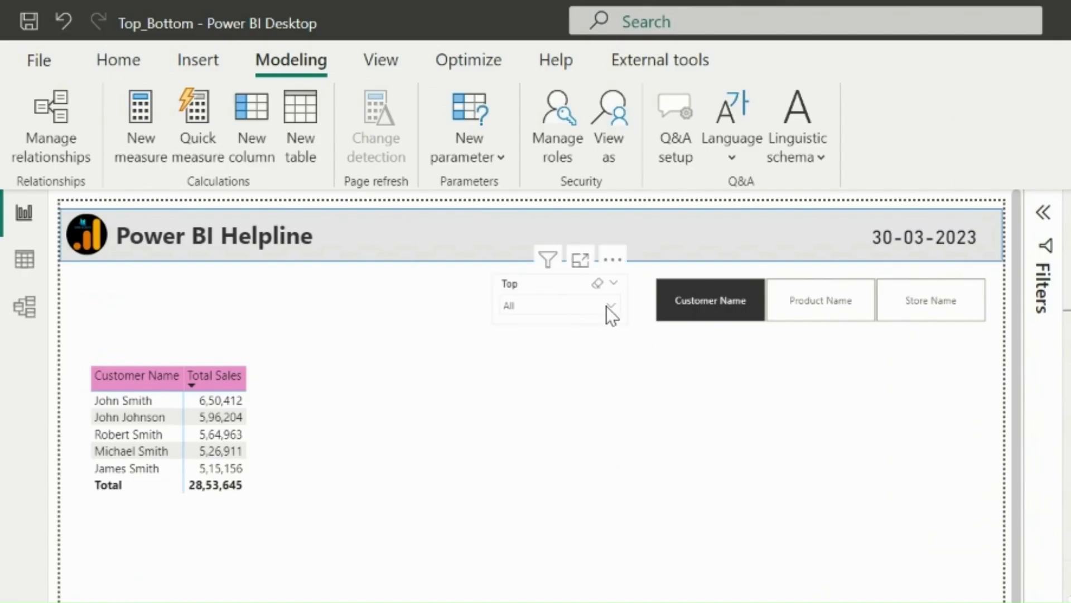
# - Start a new measure and select its default formula text for replacement
pyautogui.click(138, 120)
pyautogui.click(245, 201)
pyautogui.moveTo(246, 203); pyautogui.dragTo(125, 216)
# - Begin measure 'Dynamic Filter' with VAR _selectednumber = SELECTEDVALUE('Top'[Top])
pyautogui.write('Dy')
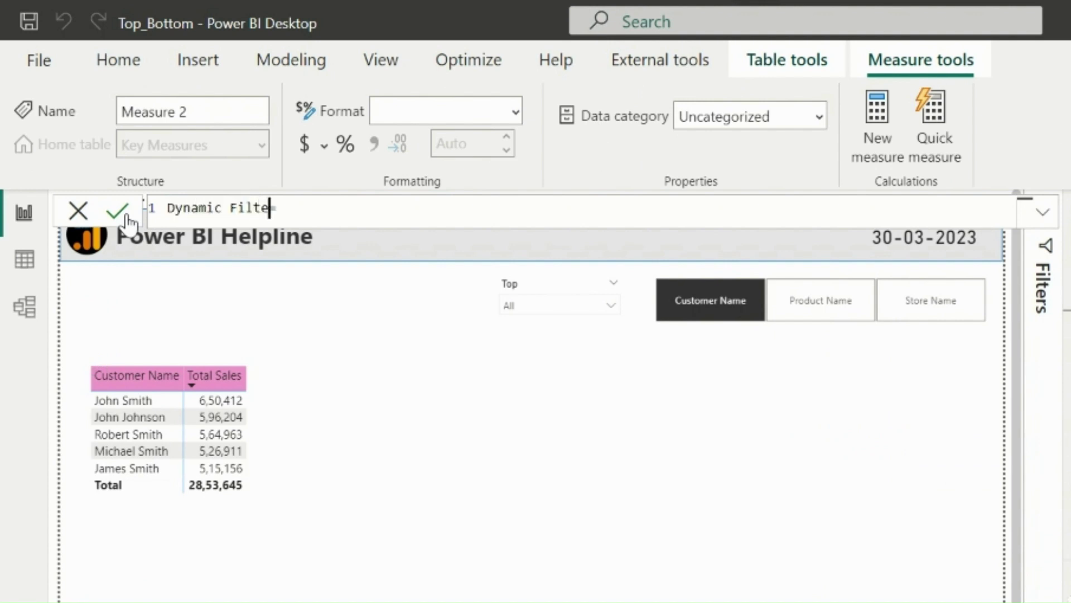
pyautogui.write('namic Filter =')
pyautogui.hotkey('shift', 'Return')
pyautogui.write('VAR _sele')
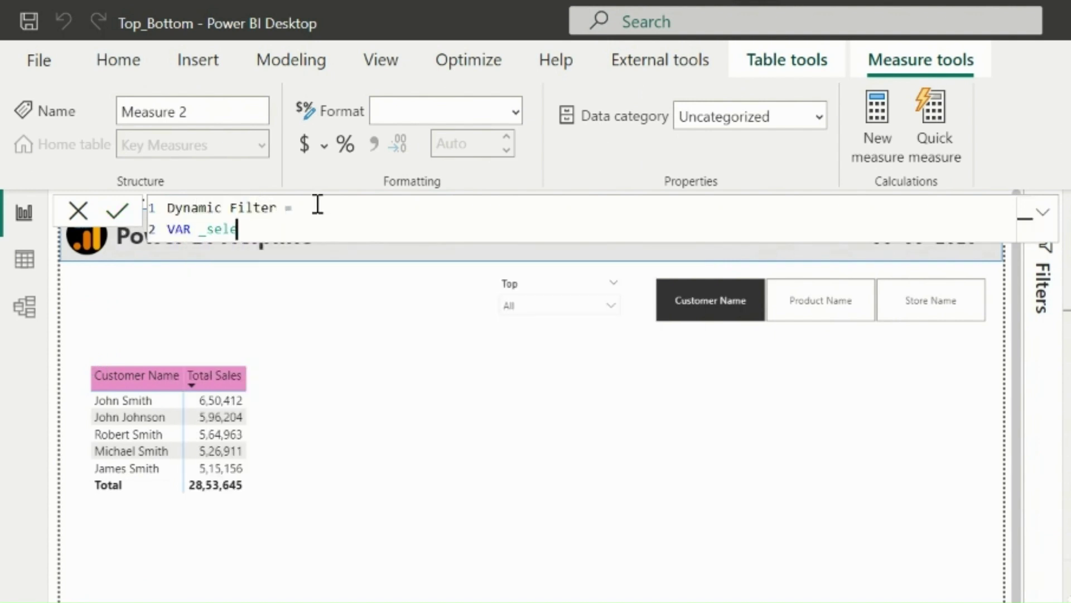
pyautogui.write('ctednumber = selectedv')
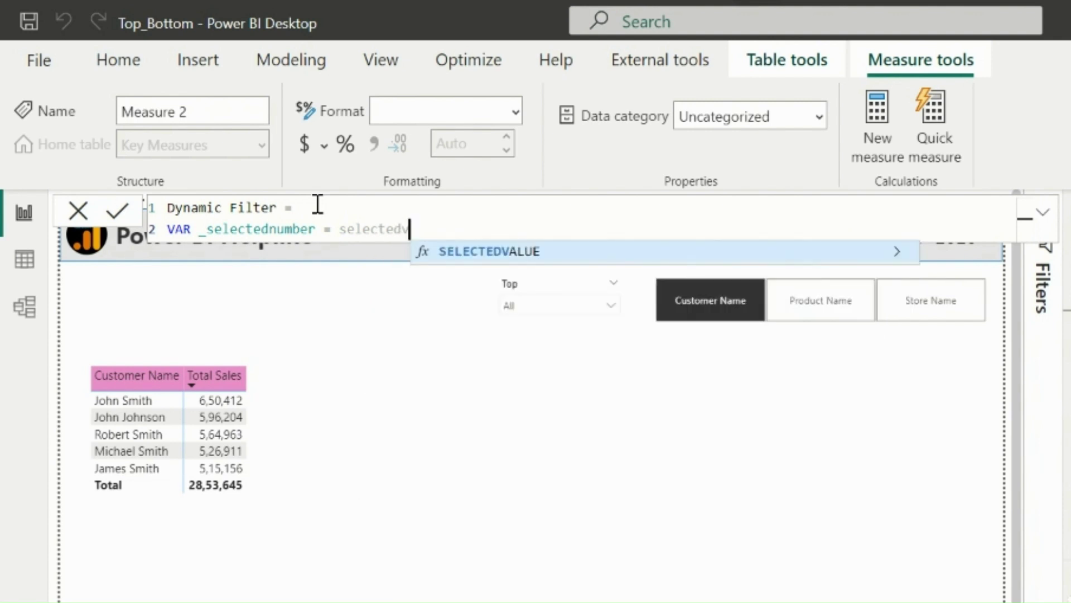
pyautogui.press('Tab')
pyautogui.write('top')
pyautogui.press('Down')
pyautogui.press('Tab')
pyautogui.write(')')
# - Finish it with RETURN INT([Rank] <= _selectednumber) and commit the measure
pyautogui.hotkey('shift', 'Return')
pyautogui.write('ret')
pyautogui.press('Tab')
pyautogui.hotkey('shift', 'Return')
pyautogui.write('int')
pyautogui.press('Tab')
pyautogui.hotkey('shift', 'Return')
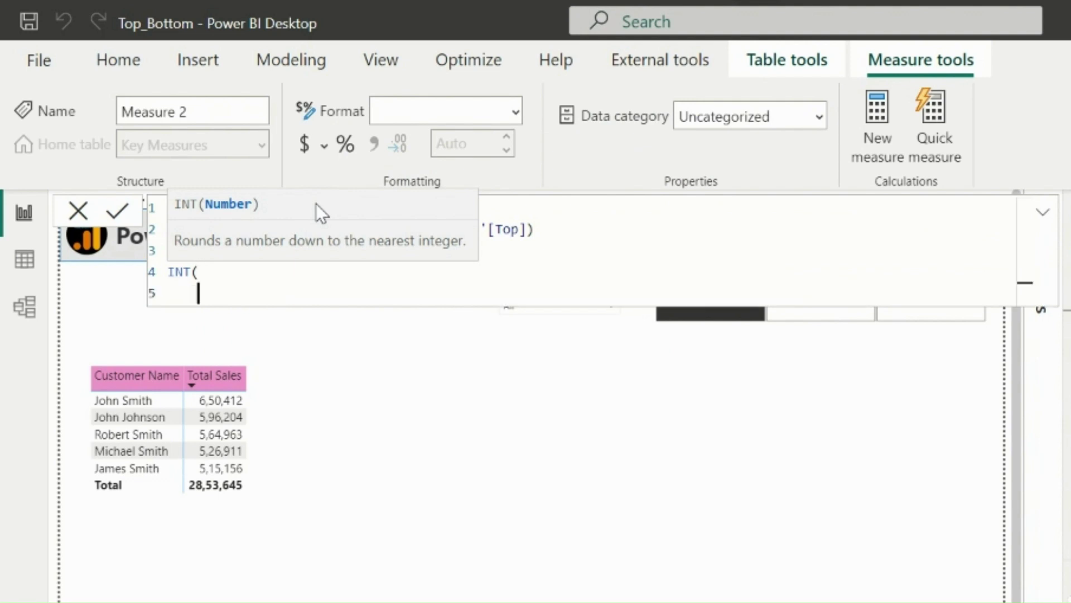
pyautogui.write('ra')
pyautogui.press('Tab')
pyautogui.write('<= _se')
pyautogui.press('Tab')
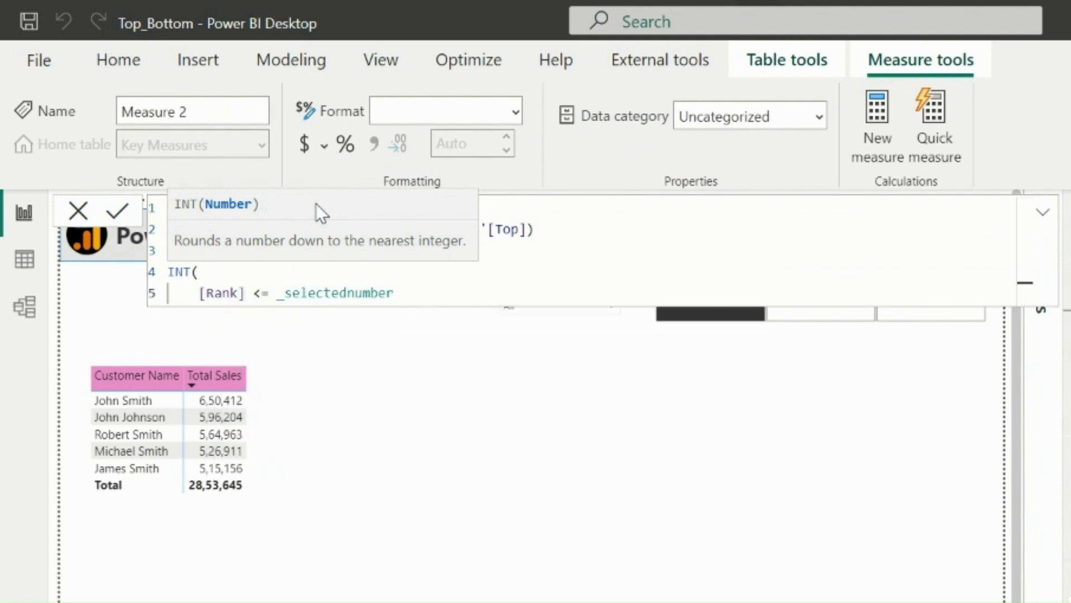
pyautogui.hotkey('shift', 'Return')
pyautogui.write(')')
pyautogui.press('Return')
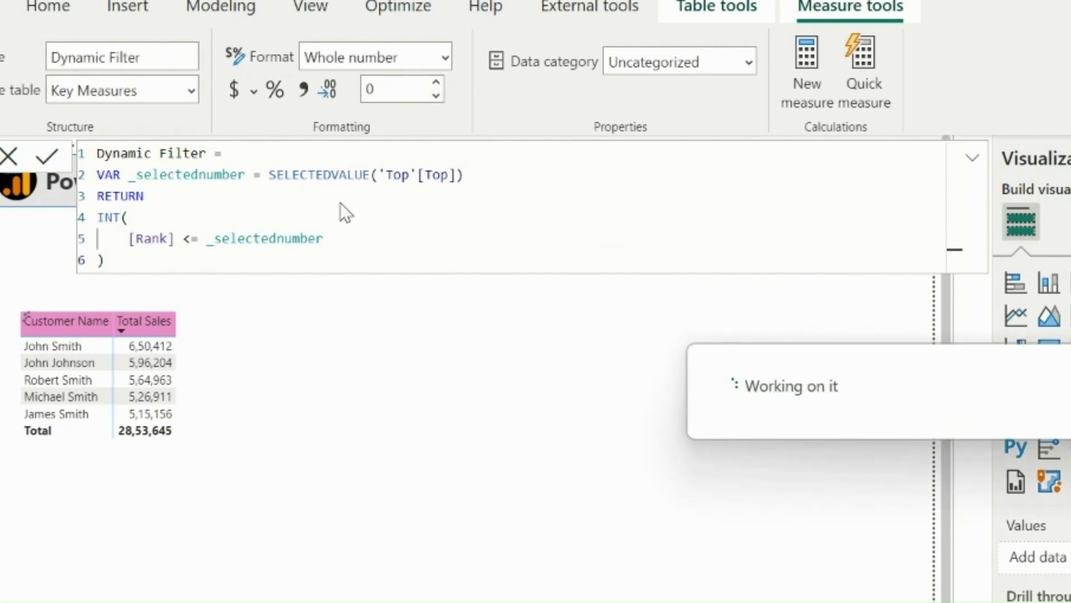
# - Replace the table's Rank filter with a Dynamic Filter visual filter using the 'is' condition
pyautogui.click(409, 417)
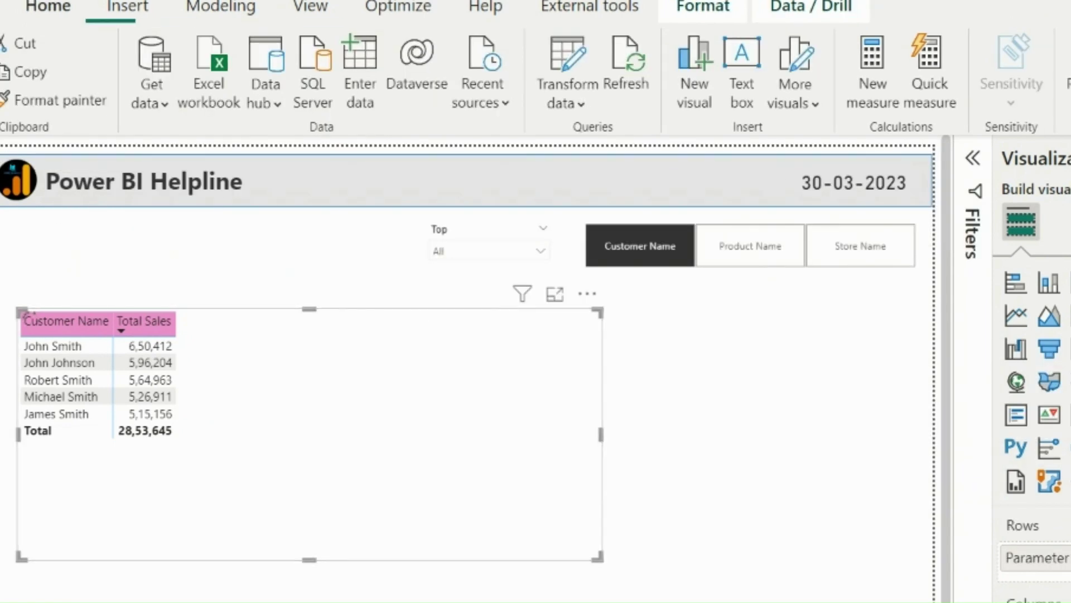
pyautogui.click(976, 164)
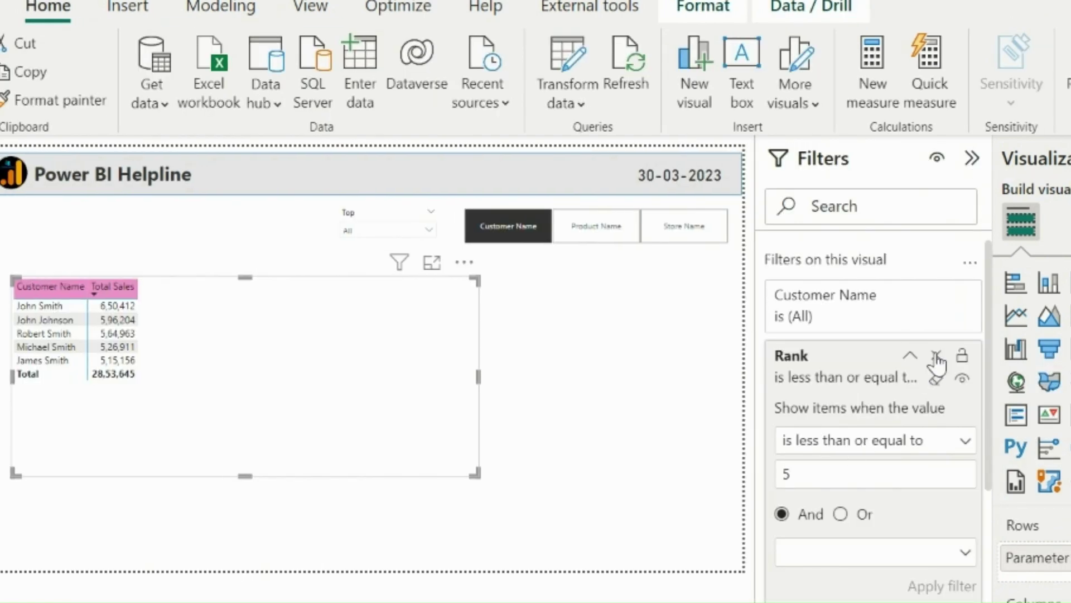
pyautogui.click(936, 356)
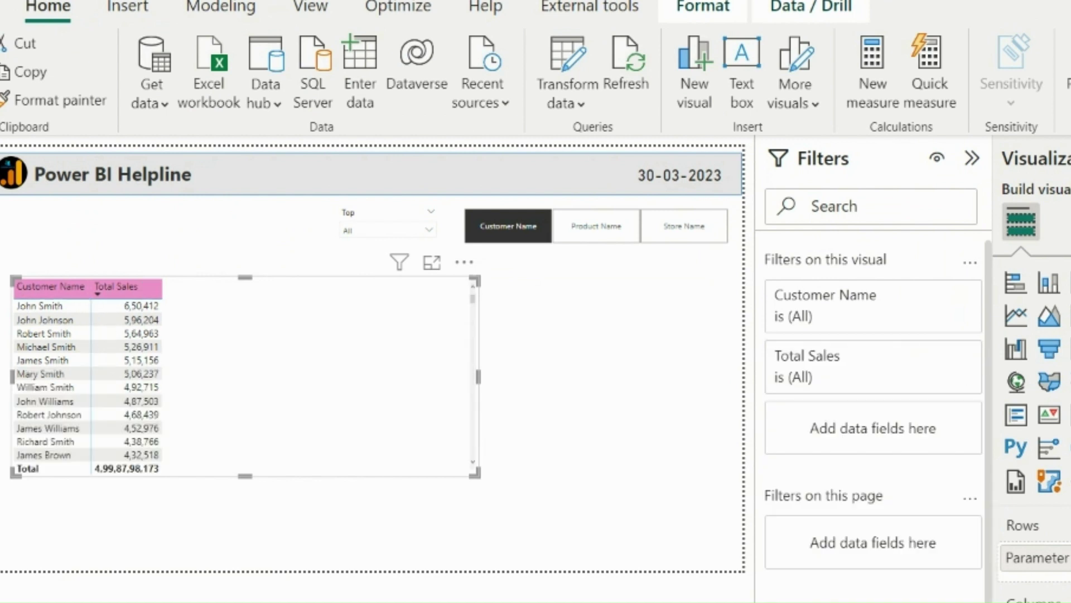
pyautogui.moveTo(1060, 446); pyautogui.dragTo(839, 432)
pyautogui.click(872, 441)
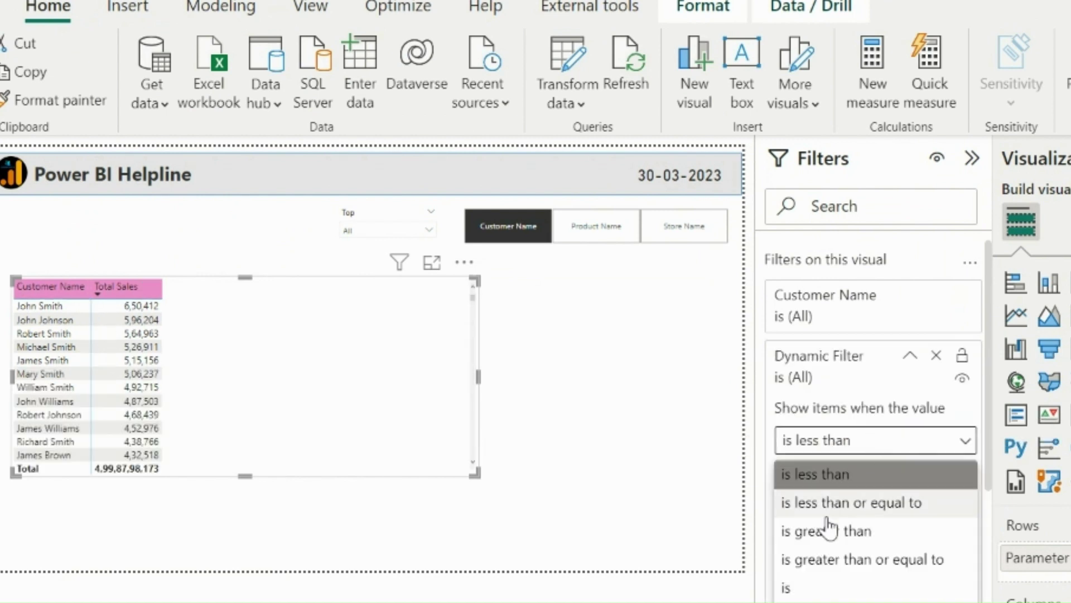
pyautogui.click(832, 587)
pyautogui.click(842, 473)
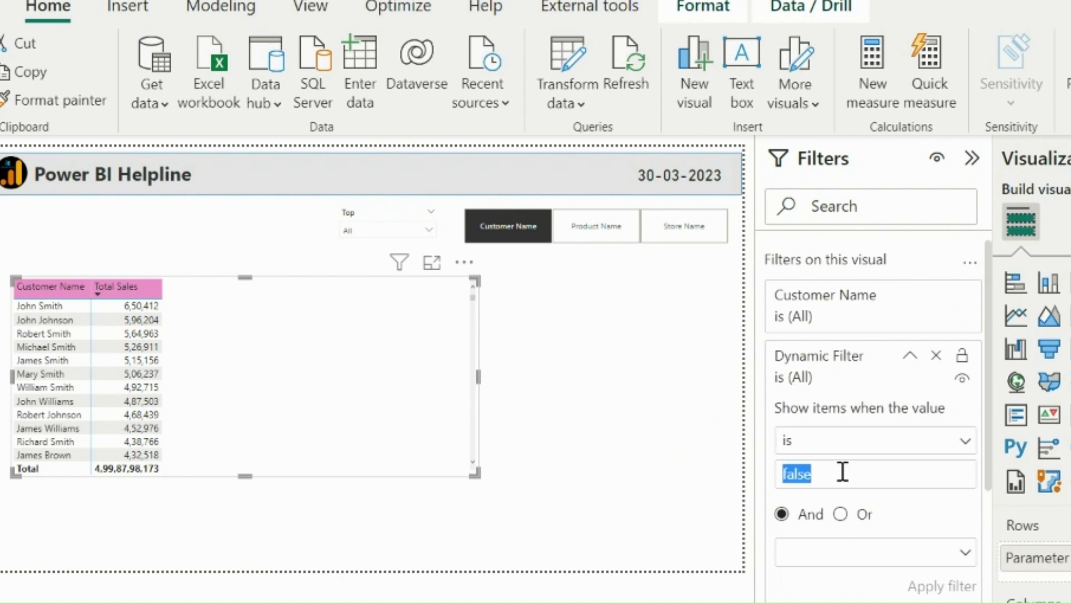
# - Apply the Dynamic Filter 'is 1' condition, then try Top values 3 and 5
pyautogui.write('1')
pyautogui.click(925, 586)
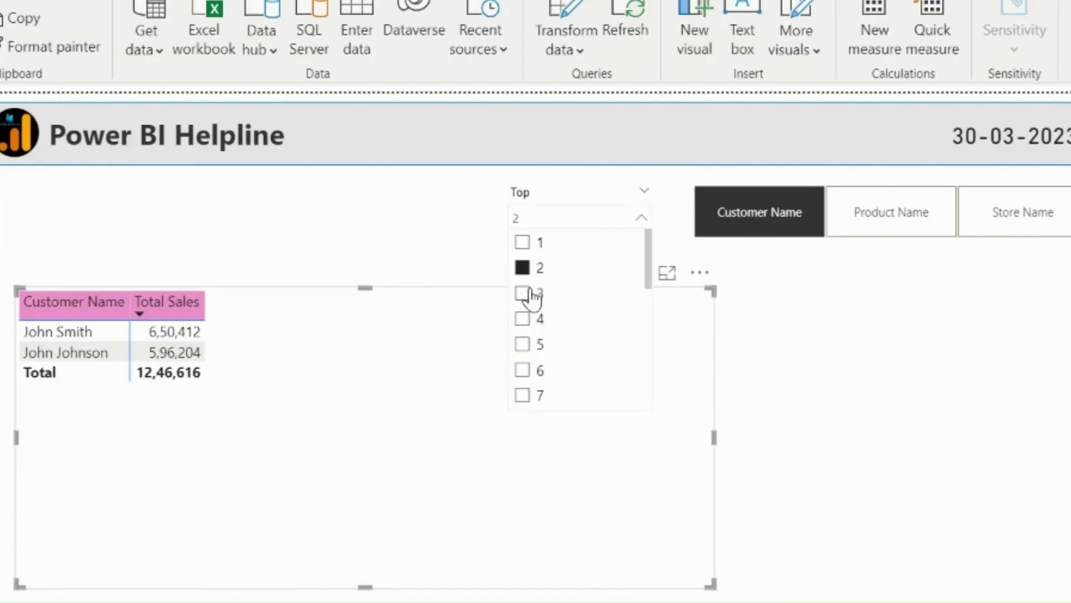
pyautogui.click(351, 280)
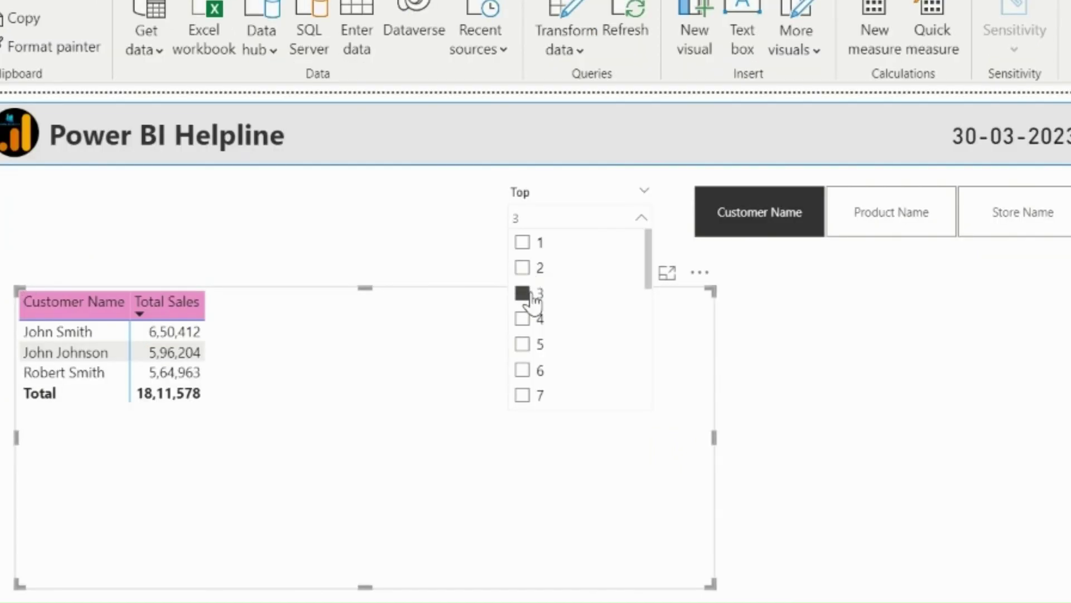
pyautogui.click(528, 347)
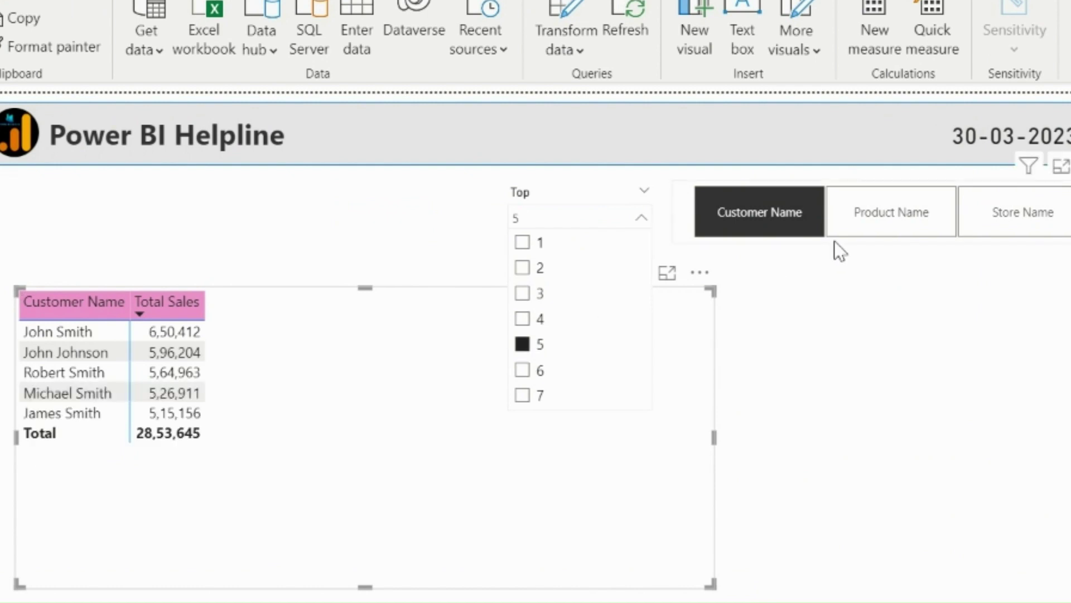
# - Switch the table to Product Name, then Store Name, and clear the Top selection of 5
pyautogui.click(876, 219)
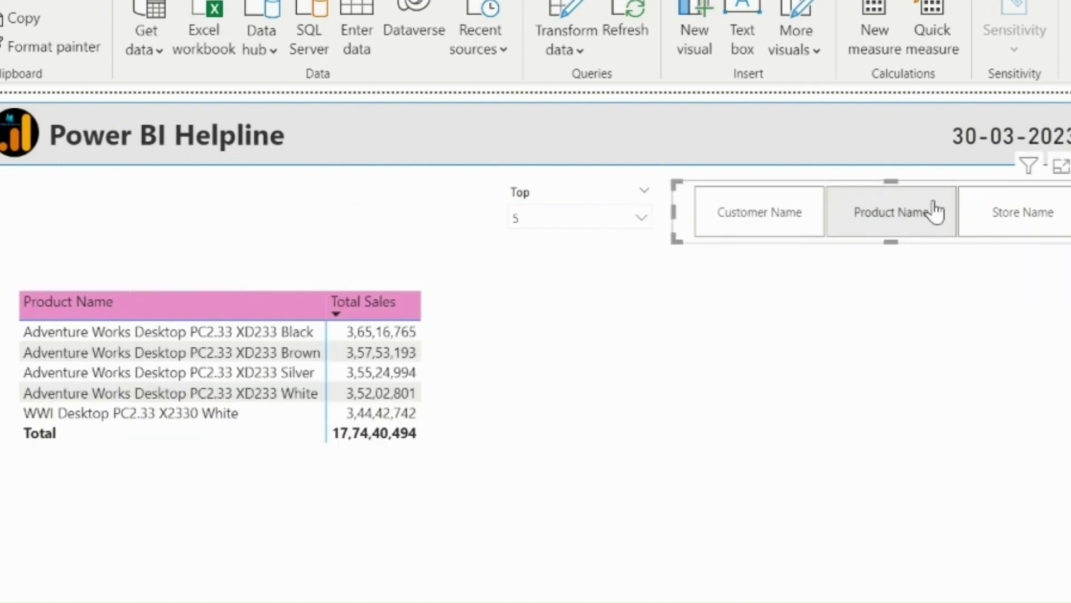
pyautogui.click(1031, 222)
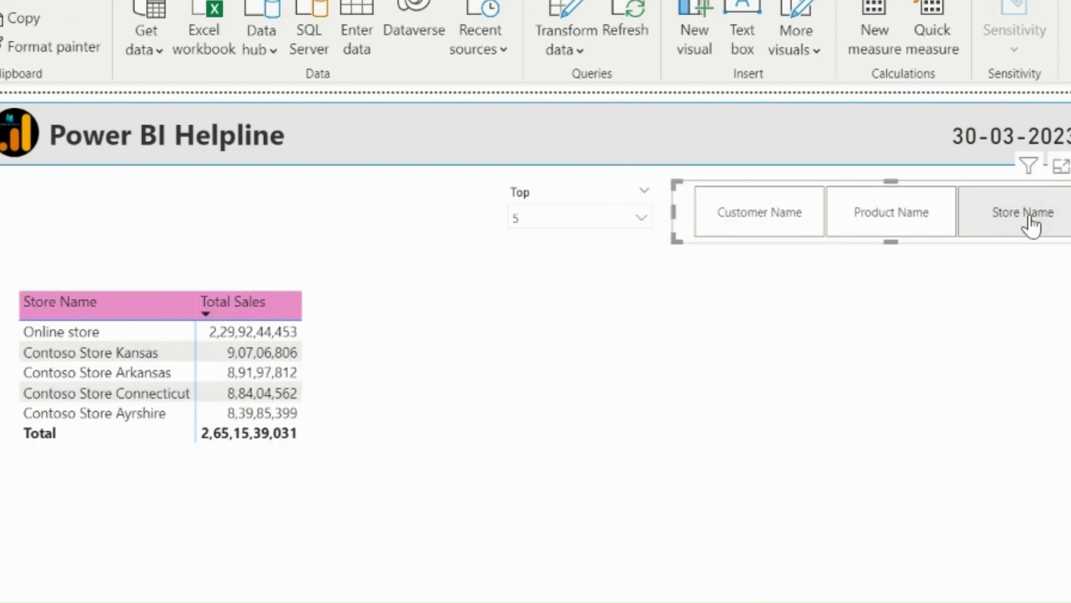
pyautogui.click(611, 208)
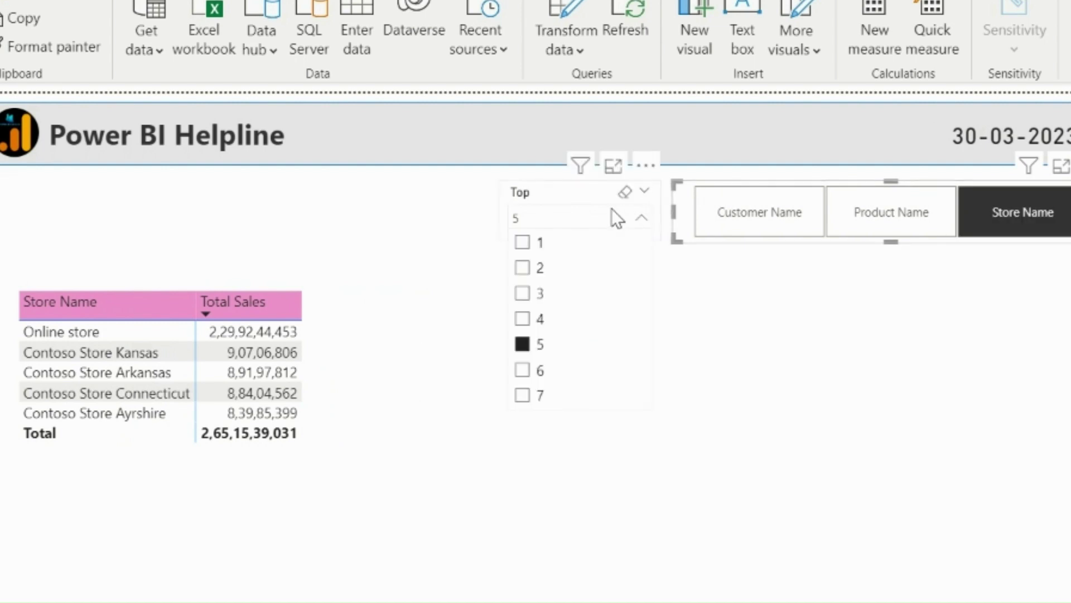
pyautogui.click(524, 344)
pyautogui.click(569, 187)
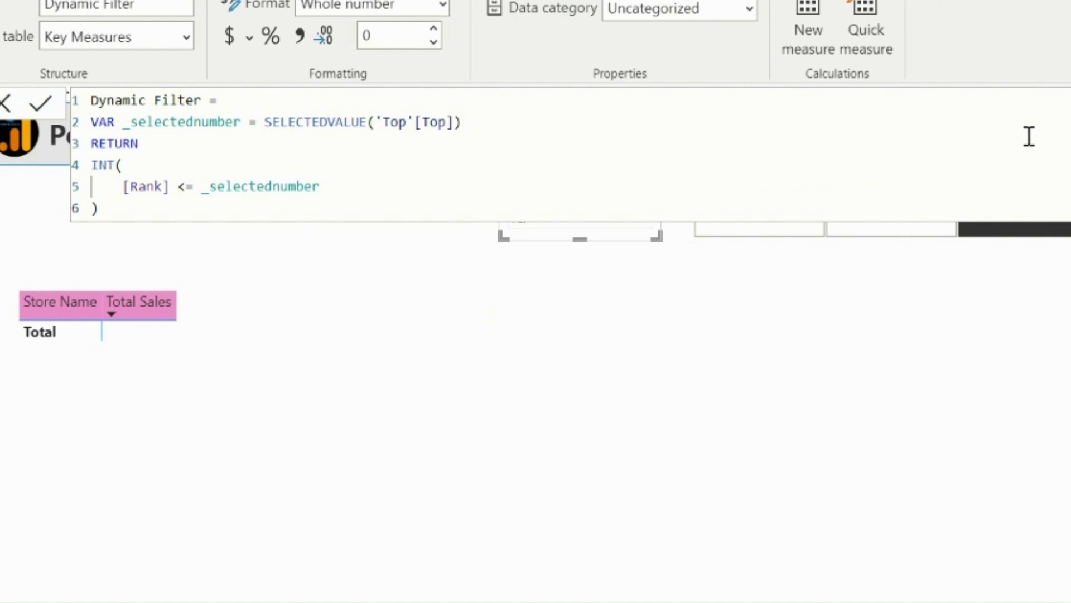
# - Change the measure's result to IF(ISFILTERED('Top'), INT([Rank] <= _selectednumber), 1) and commit it
pyautogui.click(165, 146)
pyautogui.press('Return')
pyautogui.write('IF(')
pyautogui.press('Return')
pyautogui.write('ISFILTERED(top')
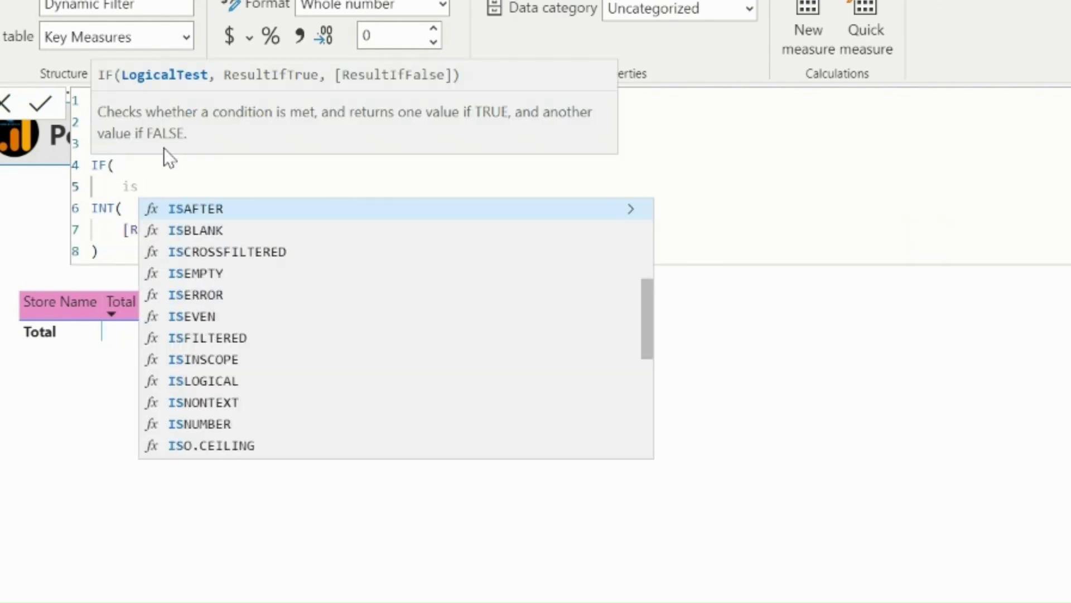
pyautogui.press('Tab')
pyautogui.write('),')
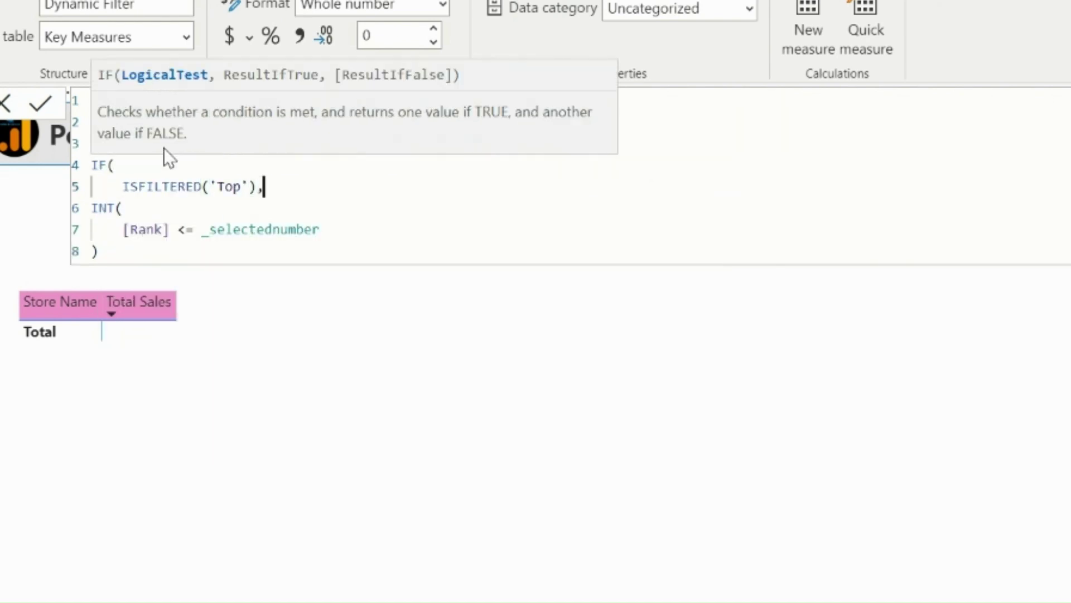
pyautogui.click(198, 251)
pyautogui.write(', 1')
pyautogui.write(')')
pyautogui.press('Return')
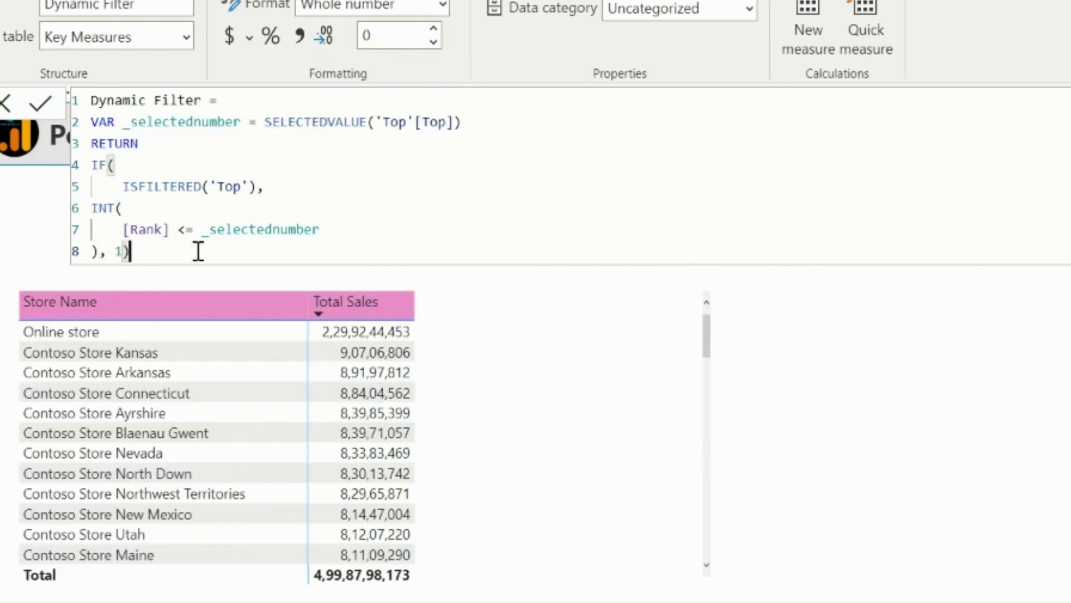
# - Set Top to 6 and view the table by Product, Customer and Store Name
pyautogui.click(605, 218)
pyautogui.click(538, 373)
pyautogui.click(862, 362)
pyautogui.click(896, 221)
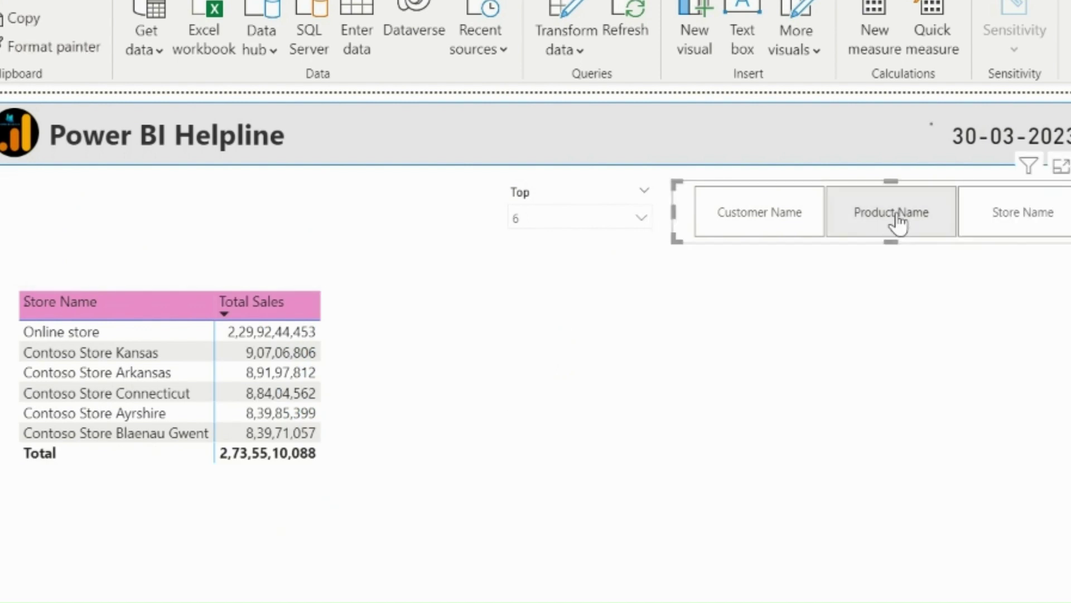
pyautogui.click(777, 228)
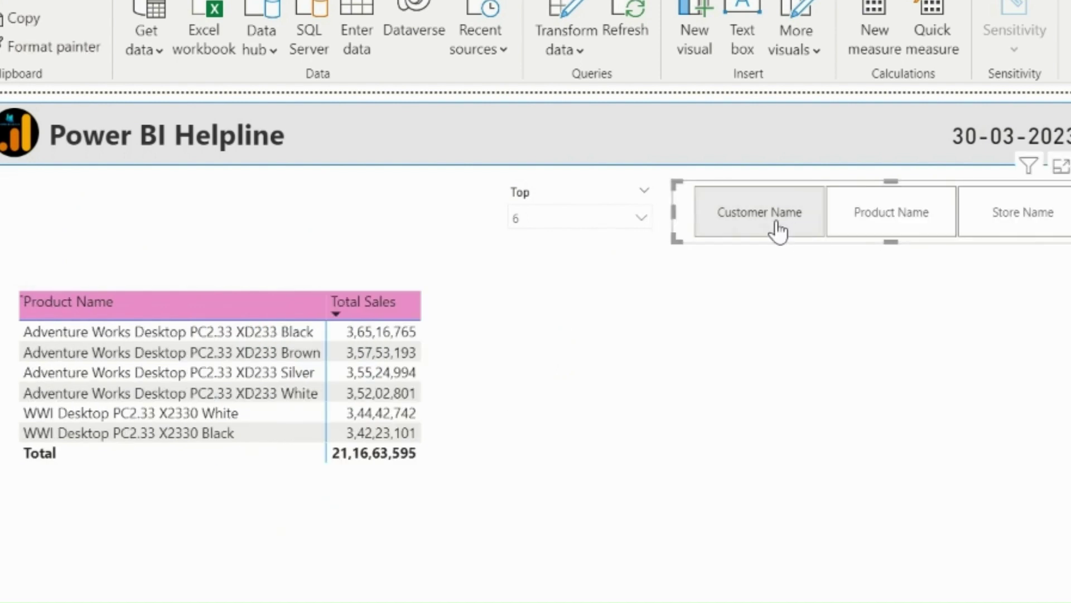
pyautogui.click(897, 232)
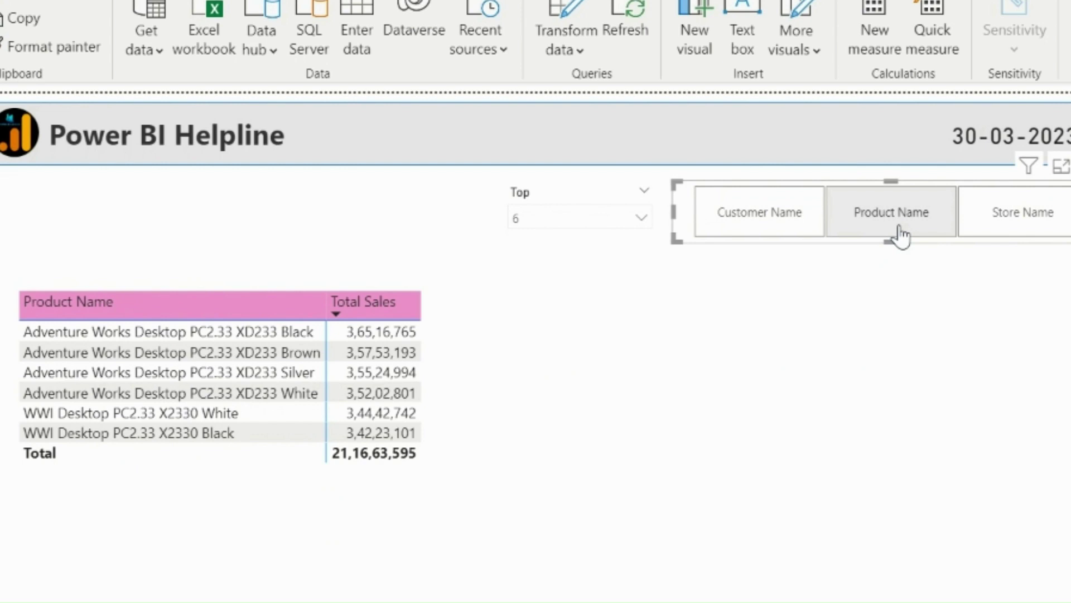
pyautogui.click(1001, 223)
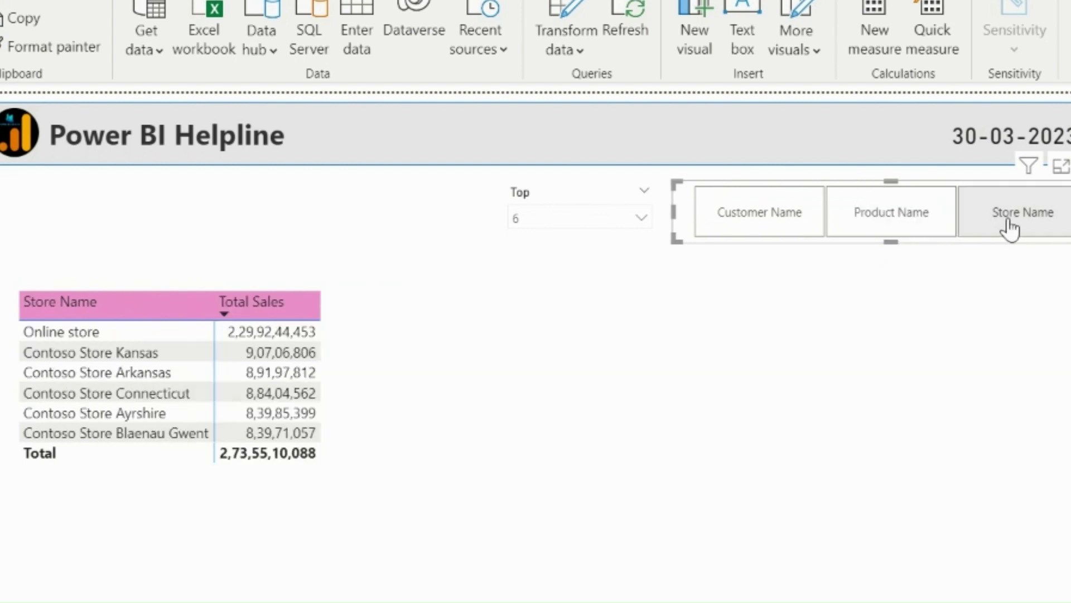
# - Set Top to 3, then 5, and finish on the Product Name view
pyautogui.click(612, 217)
pyautogui.click(528, 293)
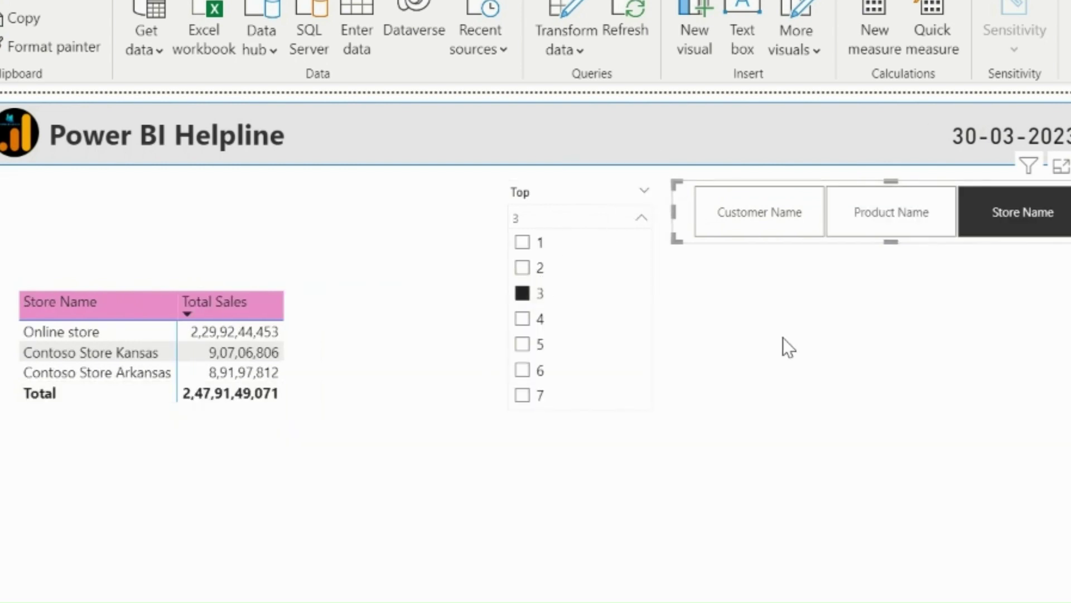
pyautogui.click(535, 346)
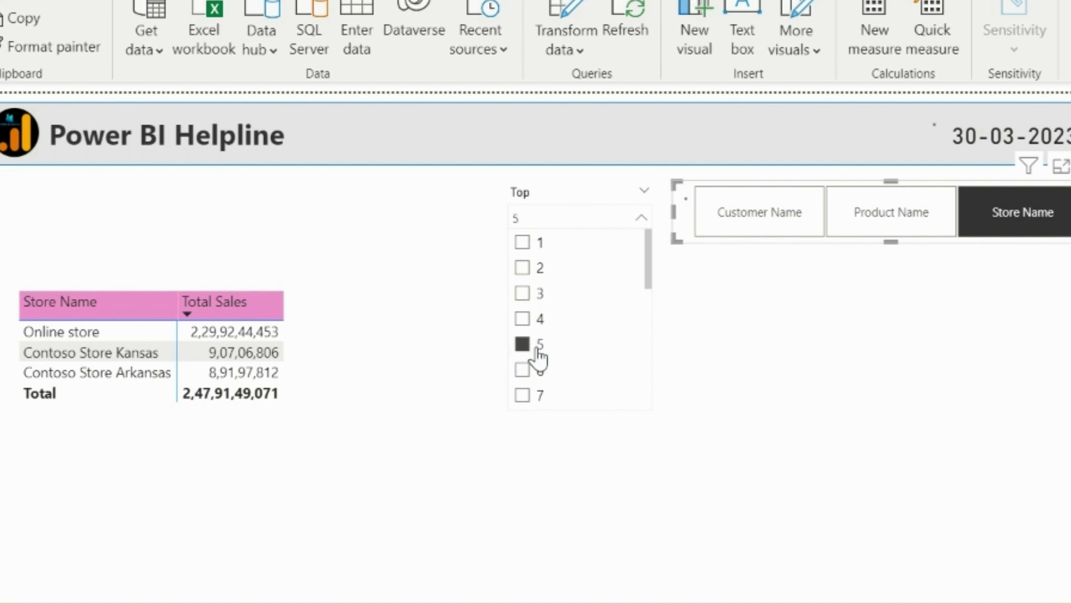
pyautogui.click(803, 226)
pyautogui.click(907, 229)
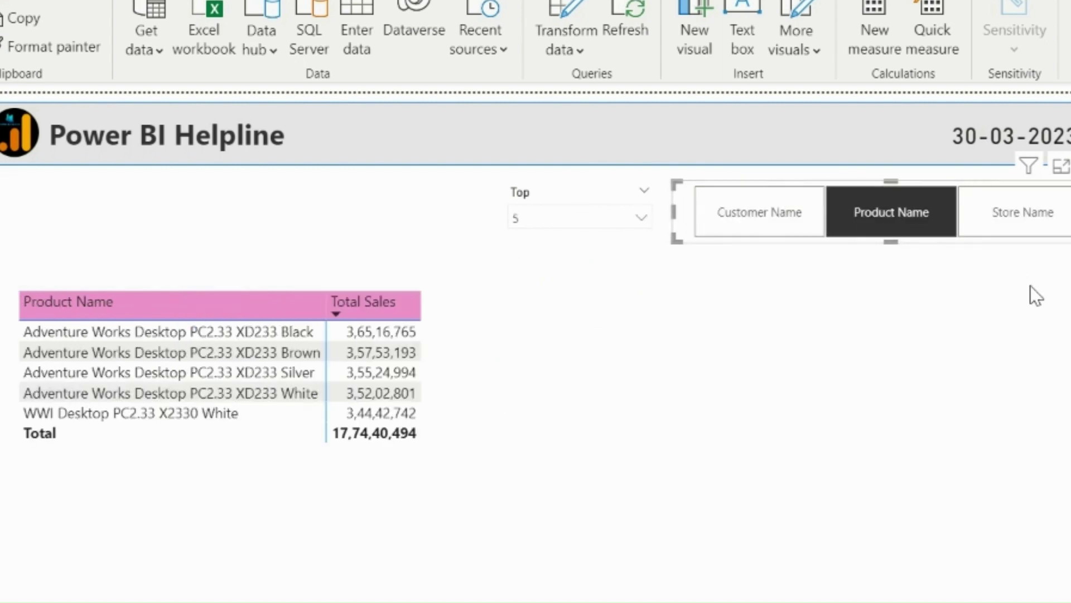
pyautogui.click(1030, 286)
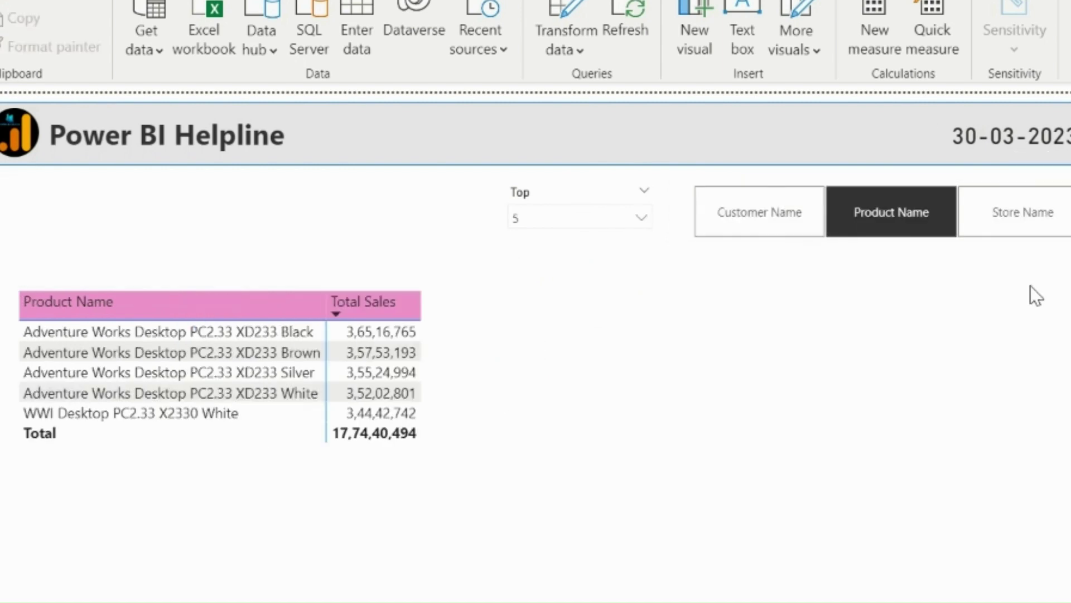